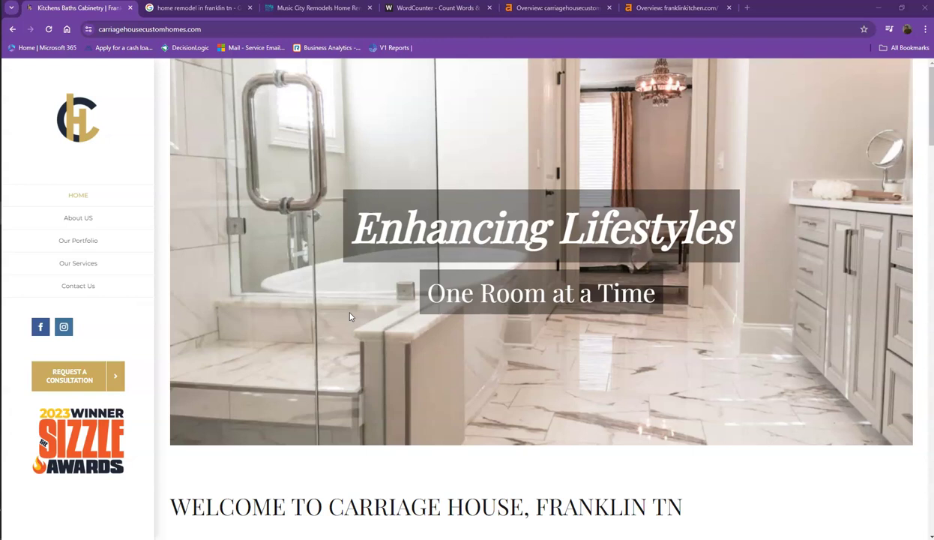
Step: Look over the upper part of the Music City Remodels homepage, down to its home remodeling services heading
click(347, 319)
click(313, 9)
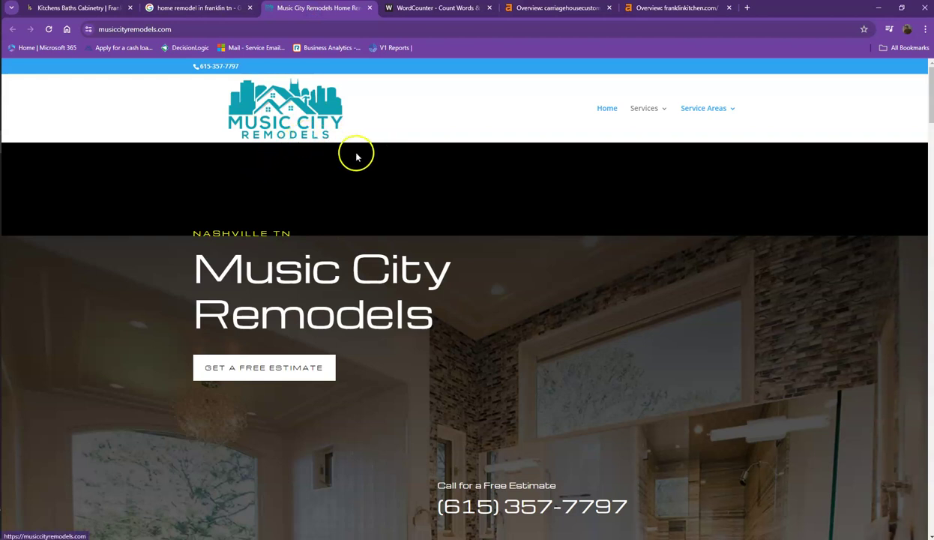
scroll(432, 203, down, 5)
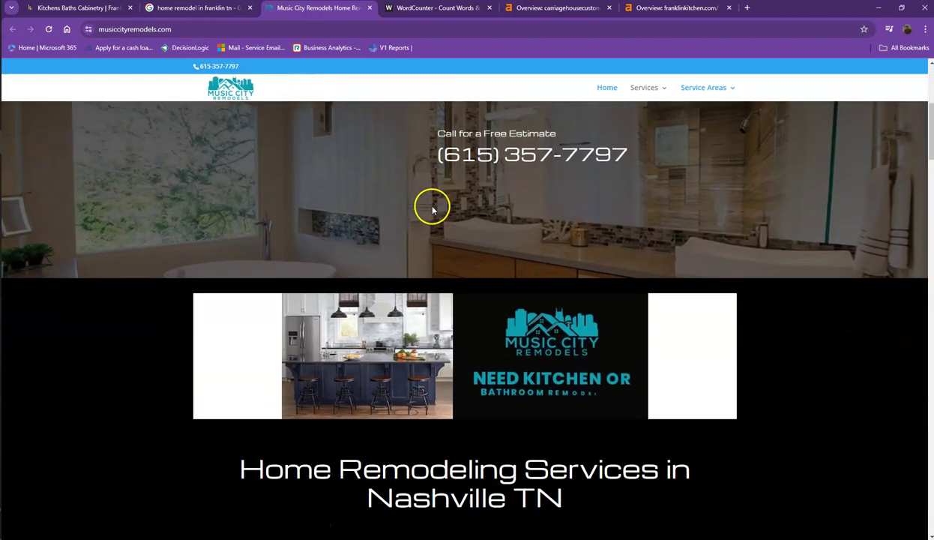
scroll(432, 210, down, 2)
scroll(433, 210, up, 6)
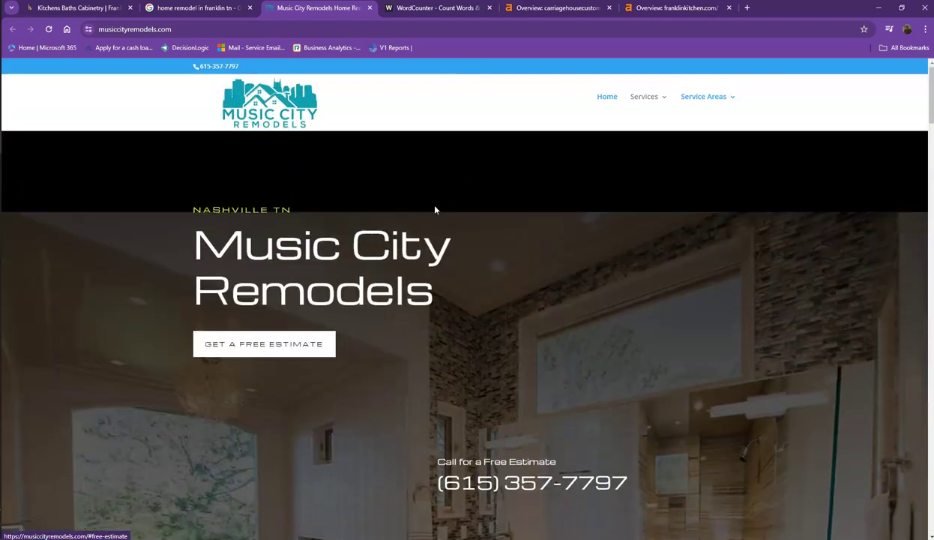
Step: Examine the Carriage House homepage from the hero banner through services, reviews and showroom sections to the footer
click(85, 11)
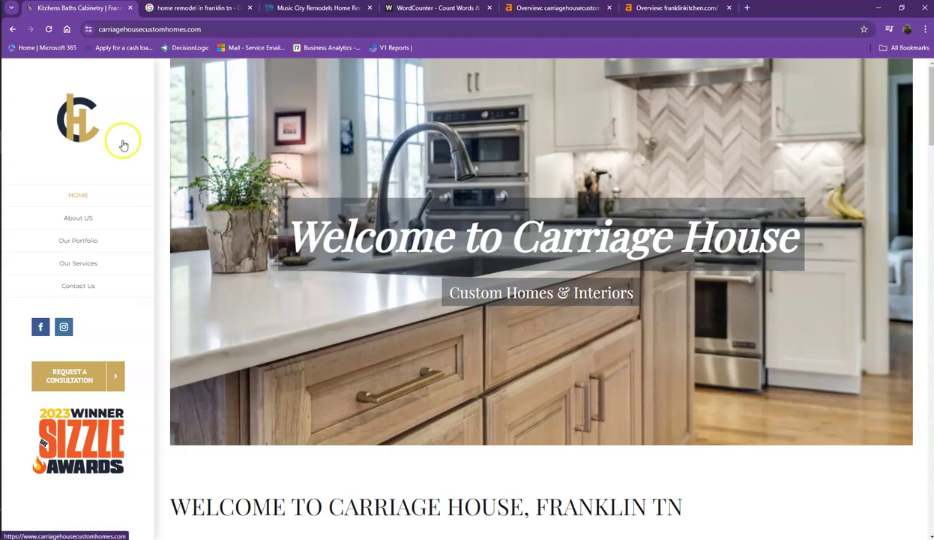
scroll(327, 199, down, 5)
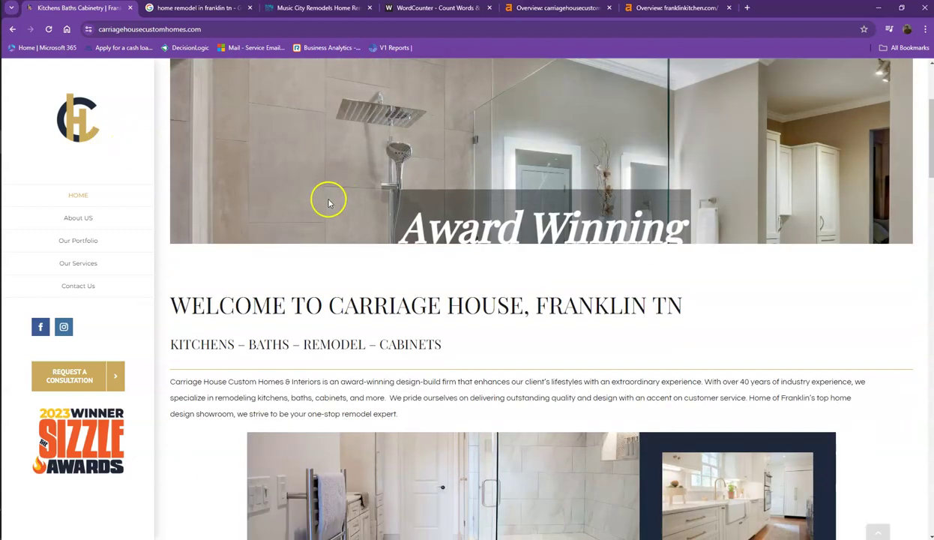
scroll(328, 202, down, 8)
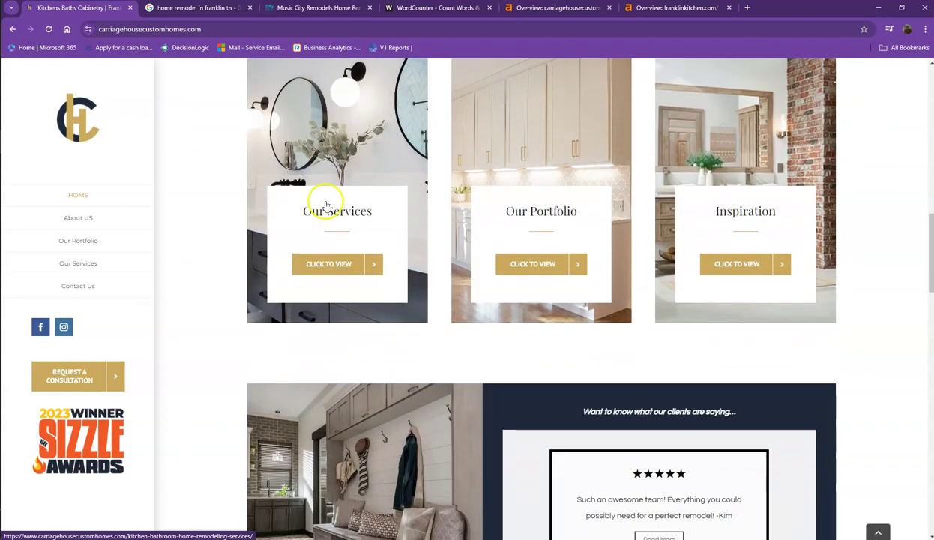
scroll(328, 206, down, 1)
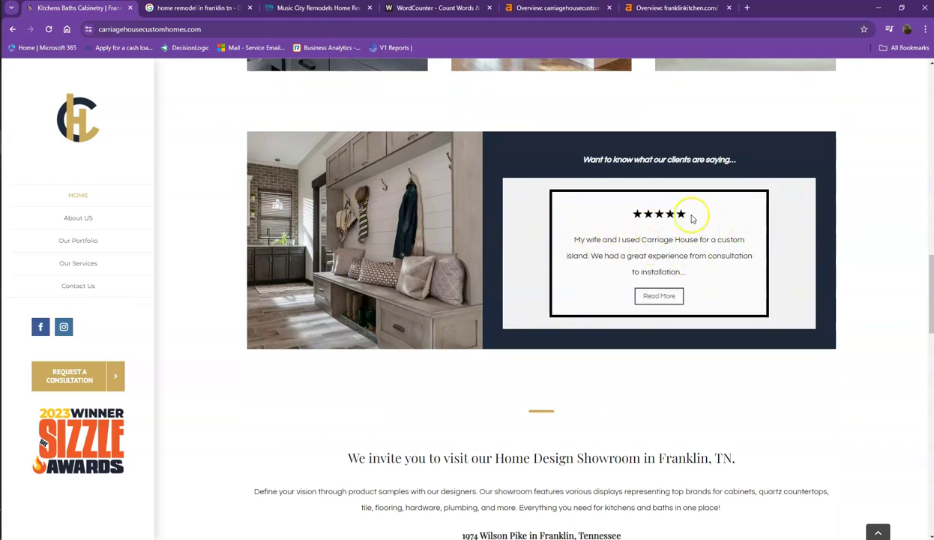
scroll(664, 240, down, 2)
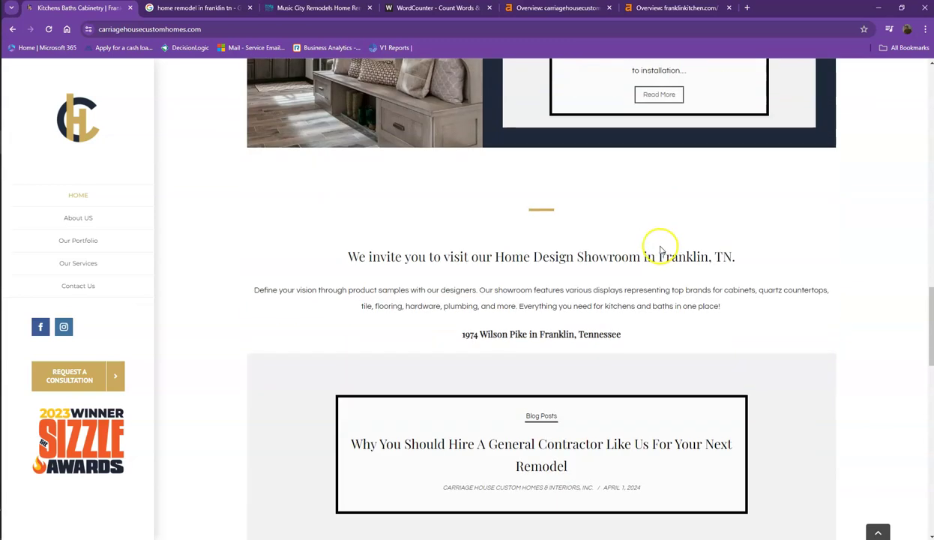
scroll(660, 250, down, 10)
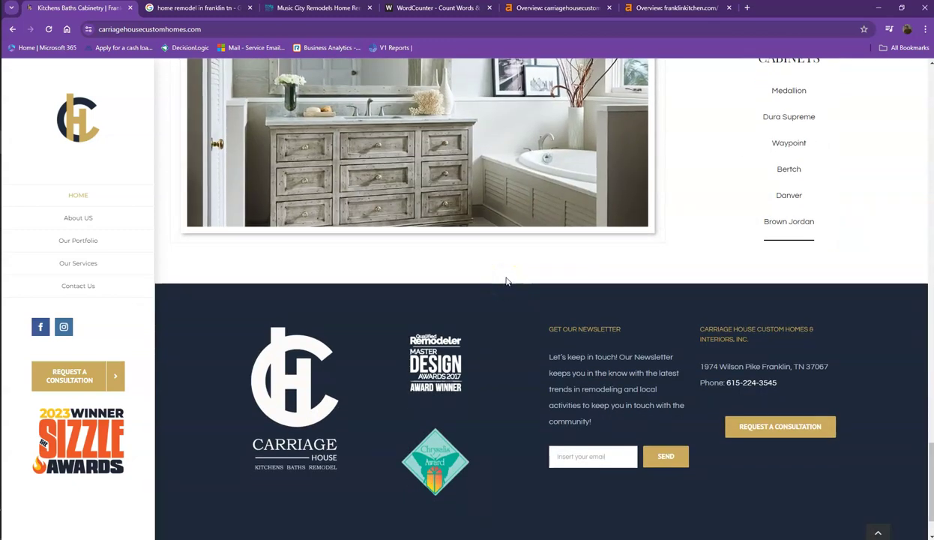
scroll(465, 297, down, 1)
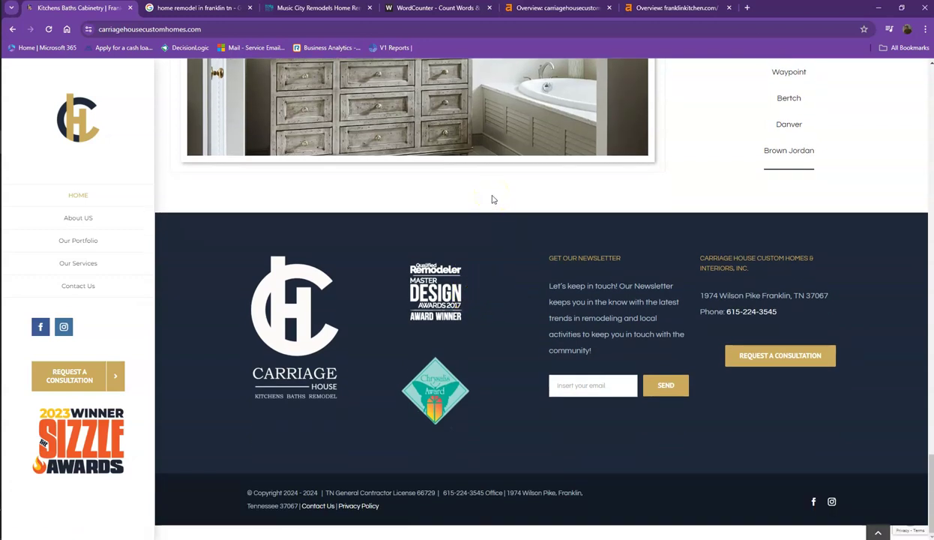
Step: Recheck the homepage's countertops and showroom sections, and try to open the context menu on the mudroom photo
scroll(492, 198, up, 10)
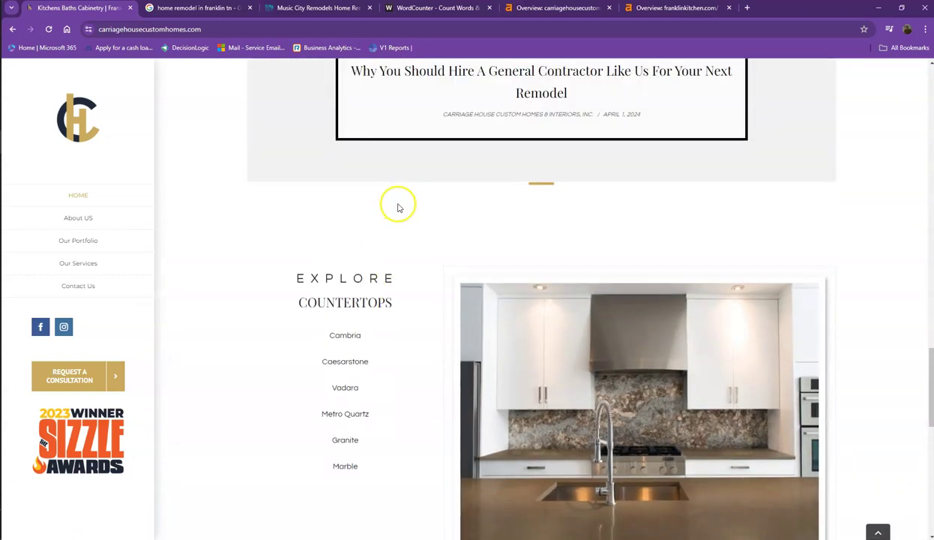
scroll(389, 210, up, 4)
scroll(394, 219, down, 5)
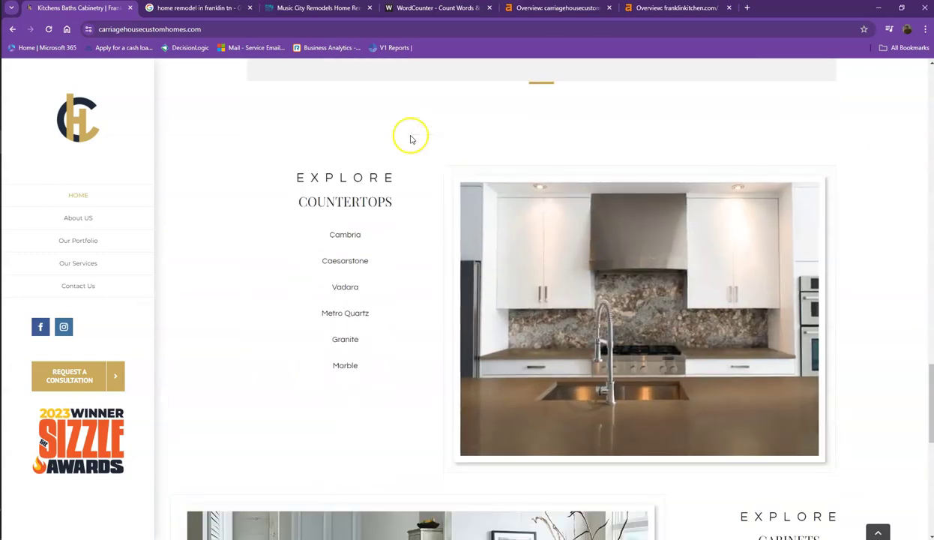
scroll(416, 173, up, 8)
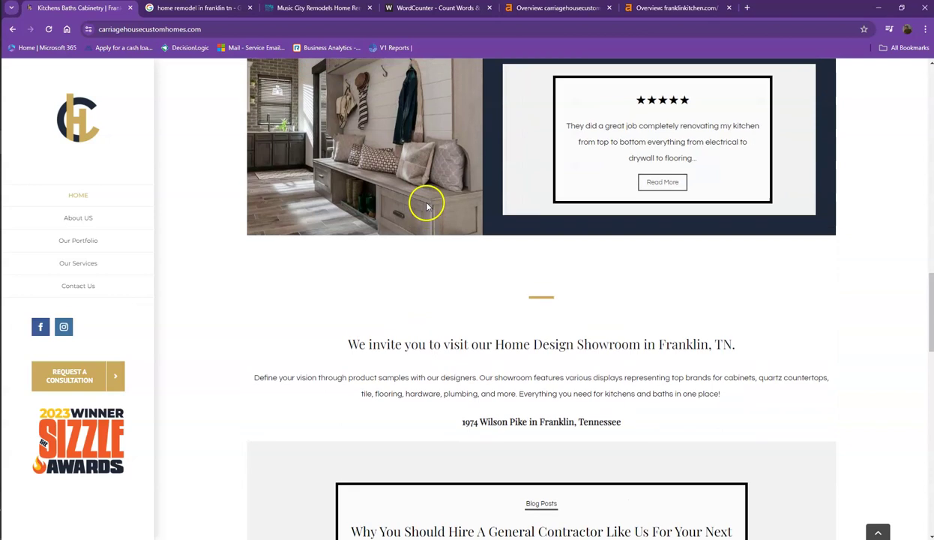
right_click(414, 188)
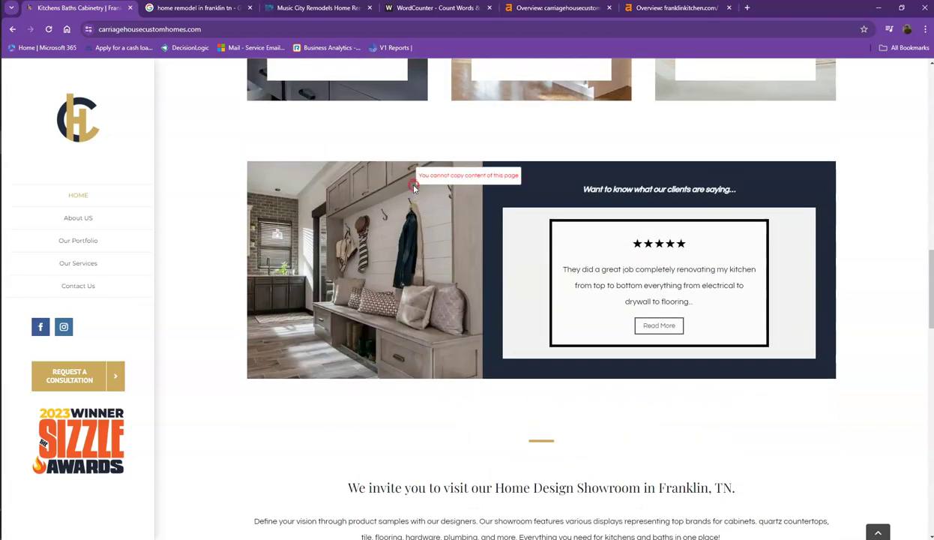
click(372, 189)
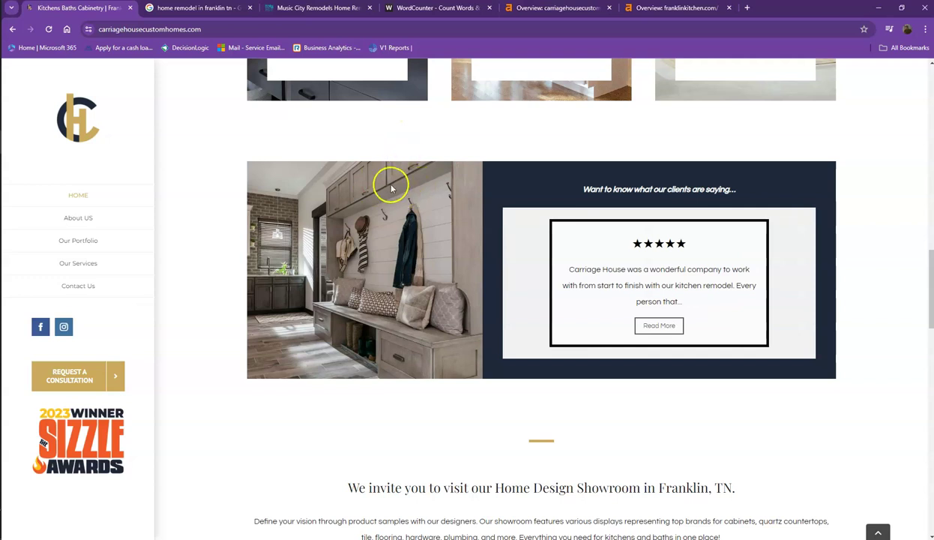
Step: Review the welcome heading and intro paragraph of the Carriage House homepage, checking whether the heading text can be copied
scroll(344, 184, up, 3)
scroll(375, 202, up, 5)
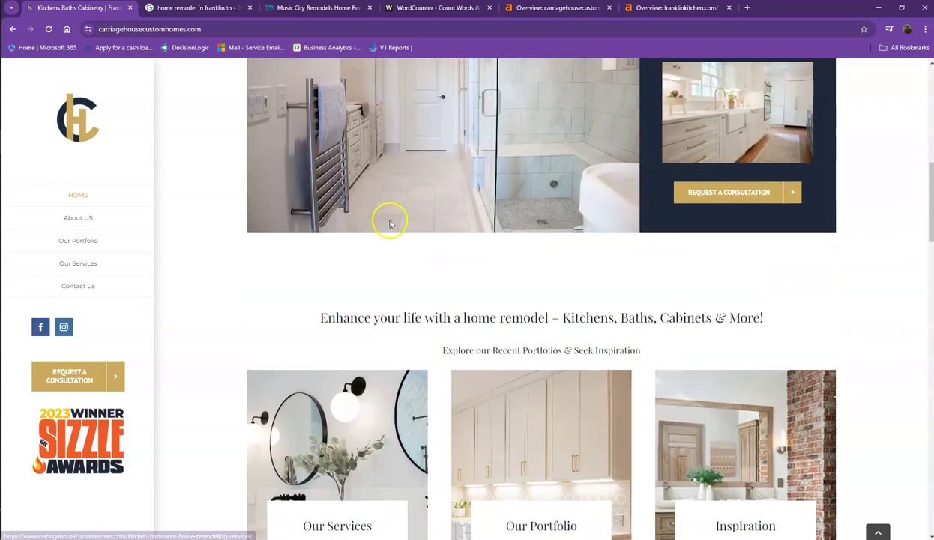
scroll(389, 223, up, 2)
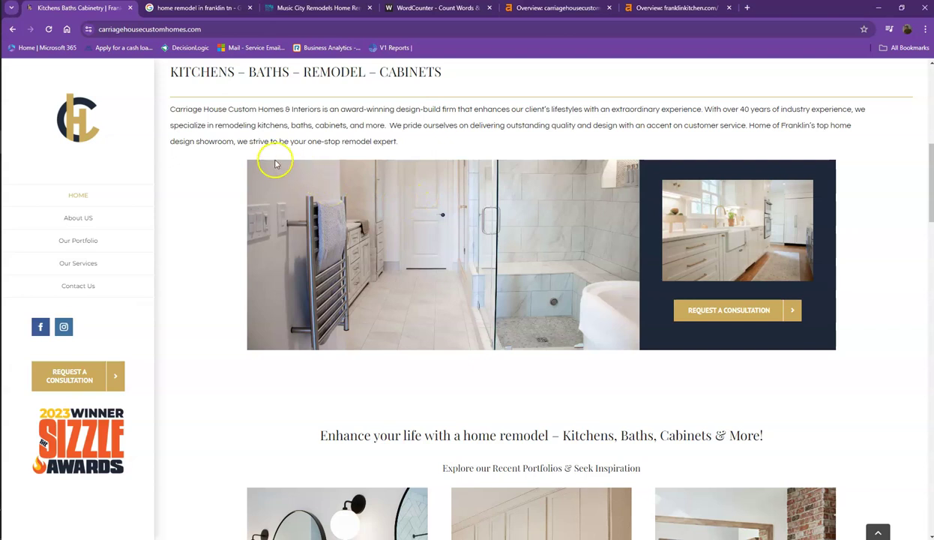
scroll(254, 169, up, 2)
click(262, 187)
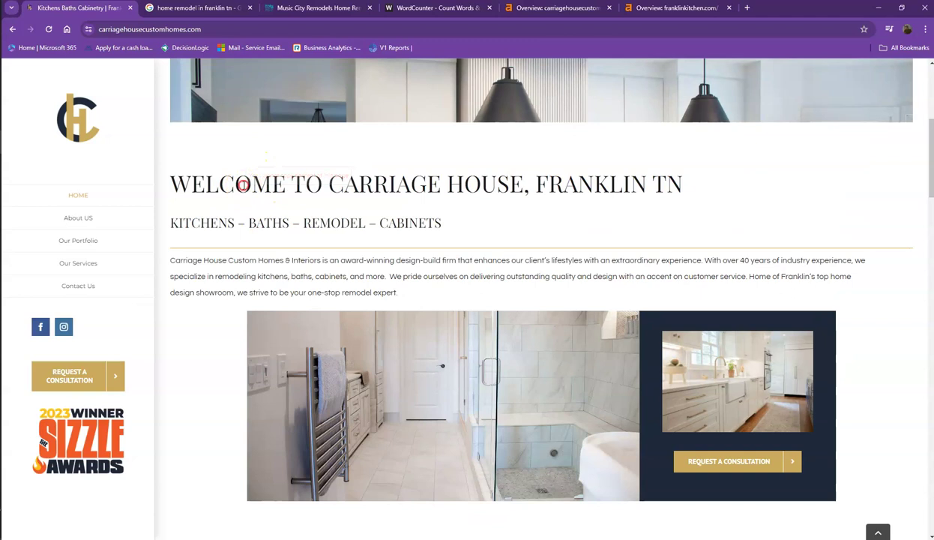
click(246, 181)
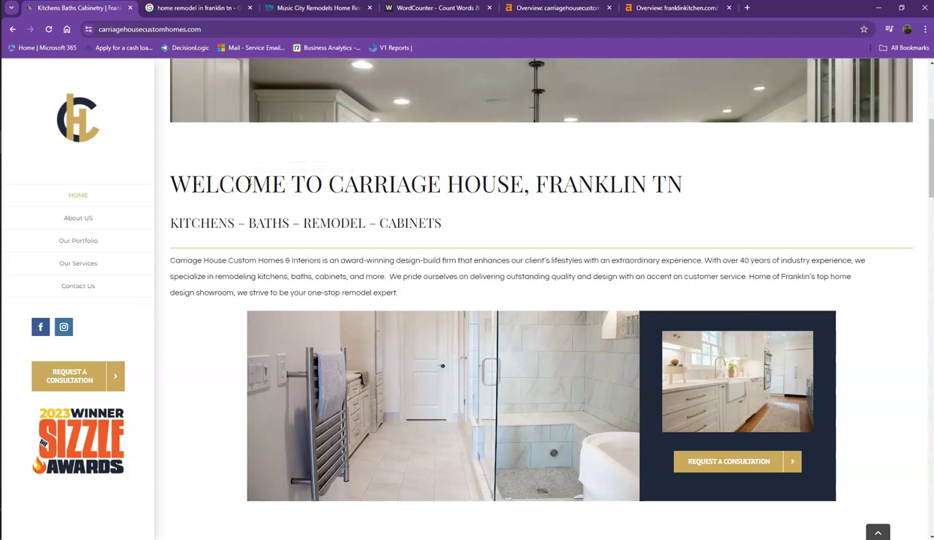
click(244, 177)
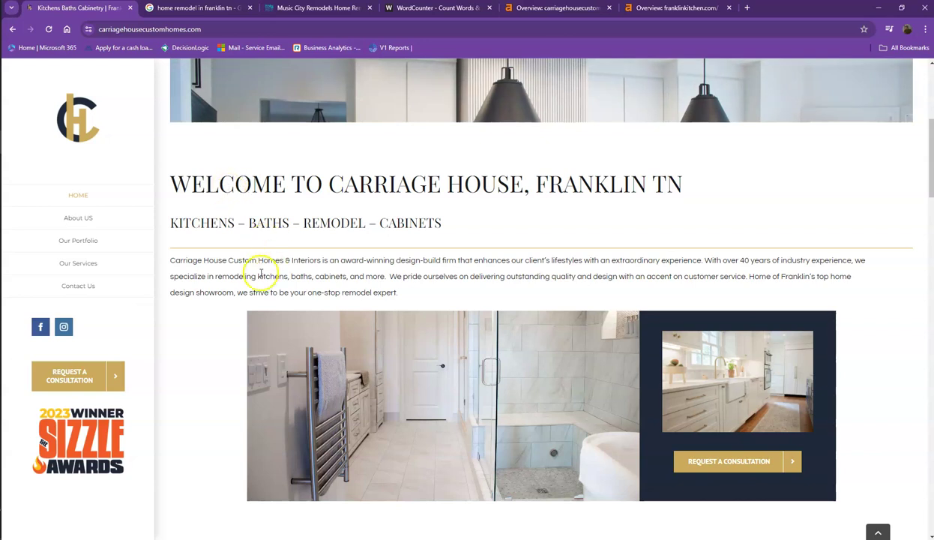
Step: Compare the amount of text across the services, blog and showroom sections, ending back at the hero banner
scroll(281, 276, down, 10)
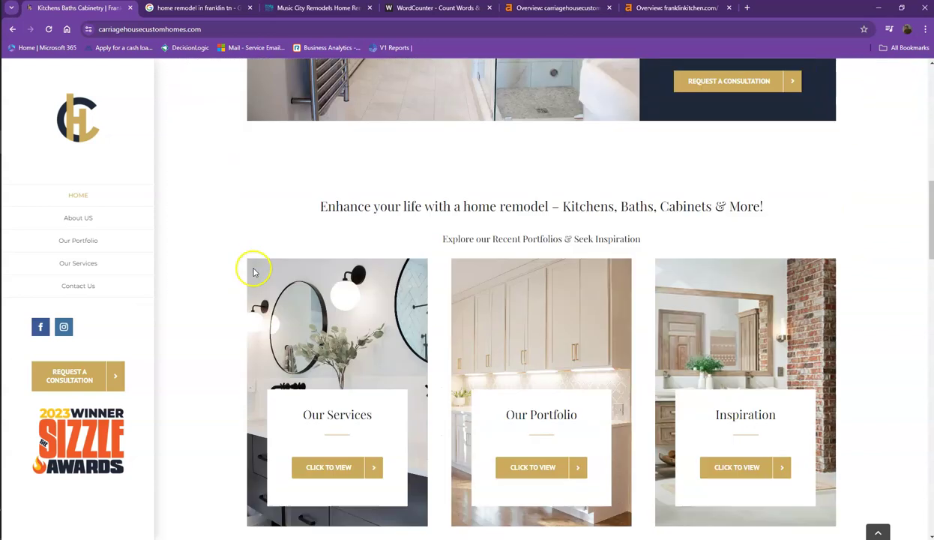
scroll(253, 278, down, 5)
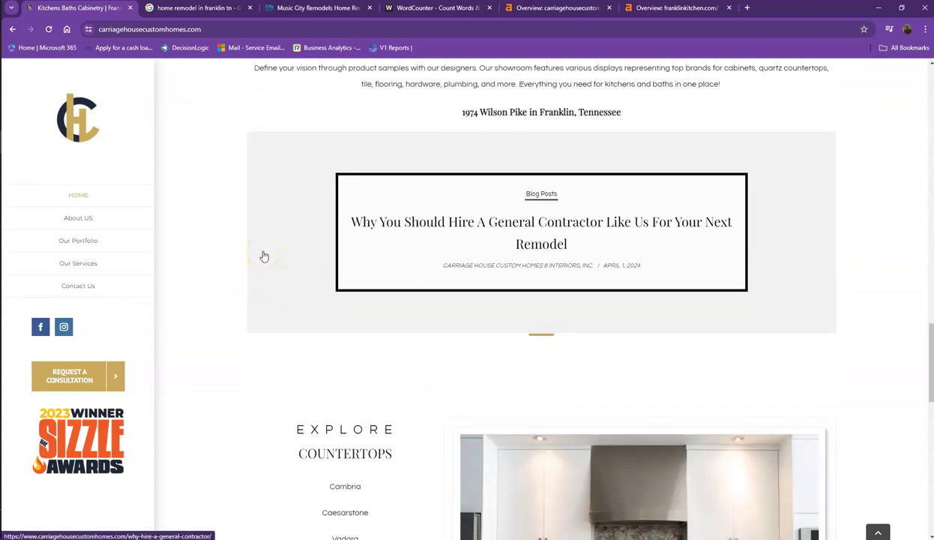
scroll(268, 246, up, 3)
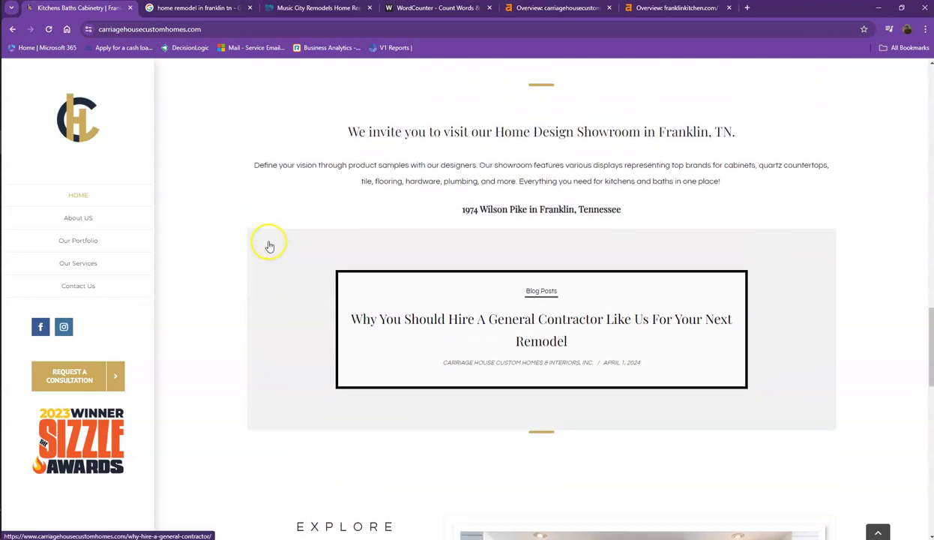
scroll(270, 247, up, 7)
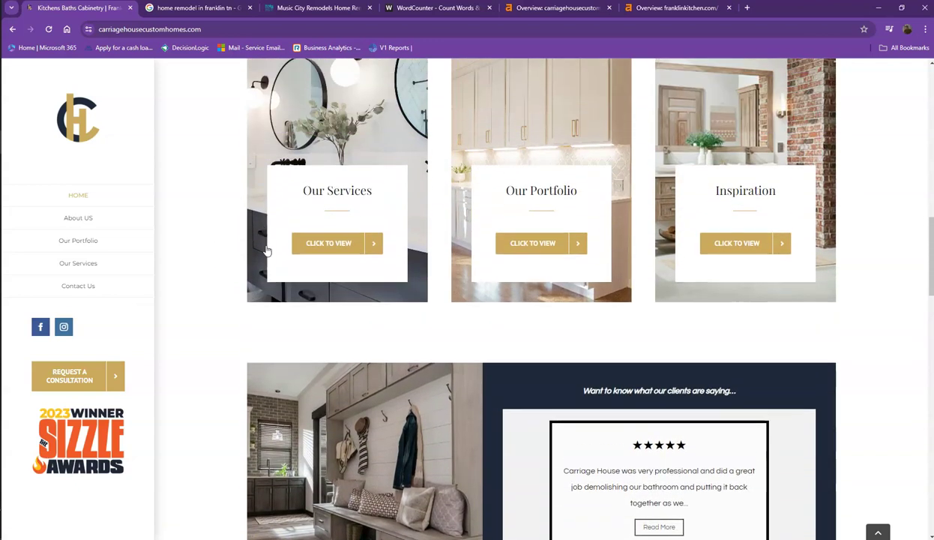
scroll(262, 253, up, 6)
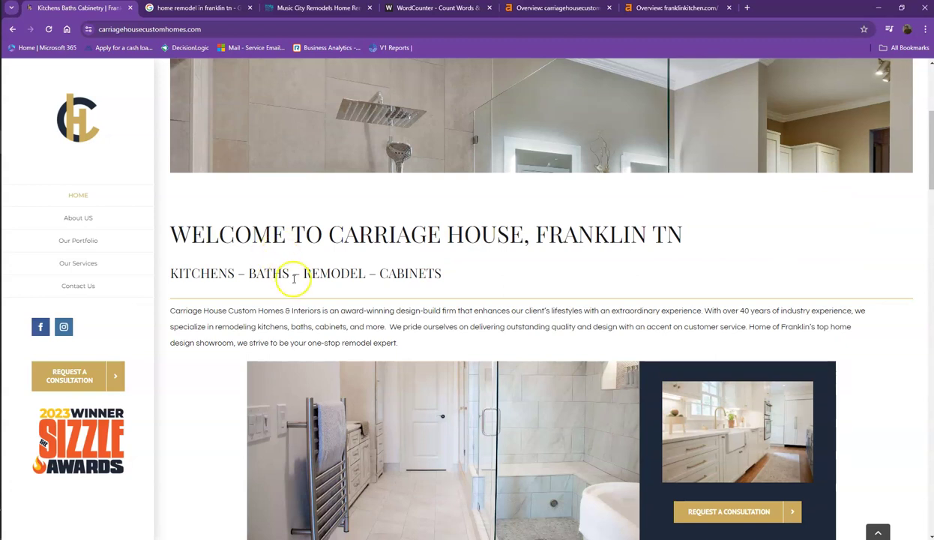
scroll(334, 288, up, 4)
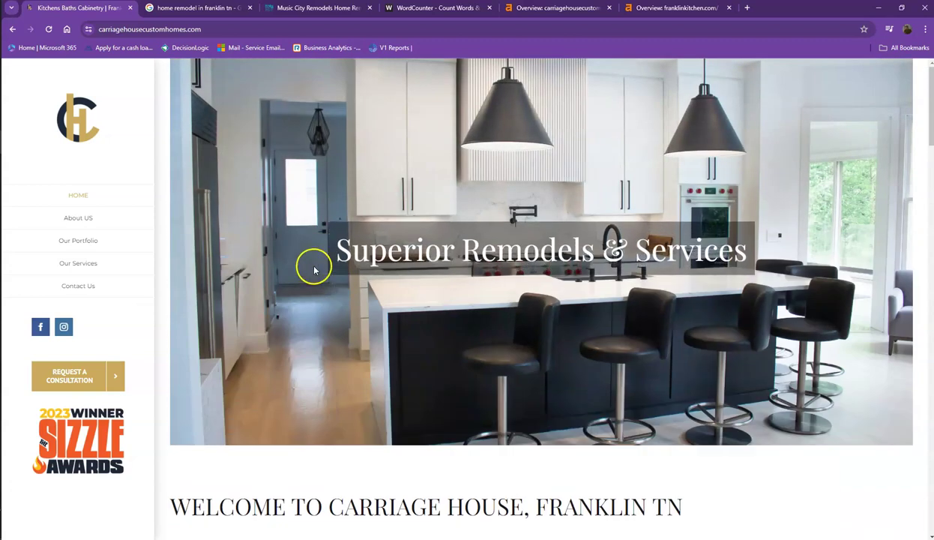
Step: Examine the Google results for "home remodel in franklin tn" to compare the rankings of Carriage House and Music City Remodels
click(193, 8)
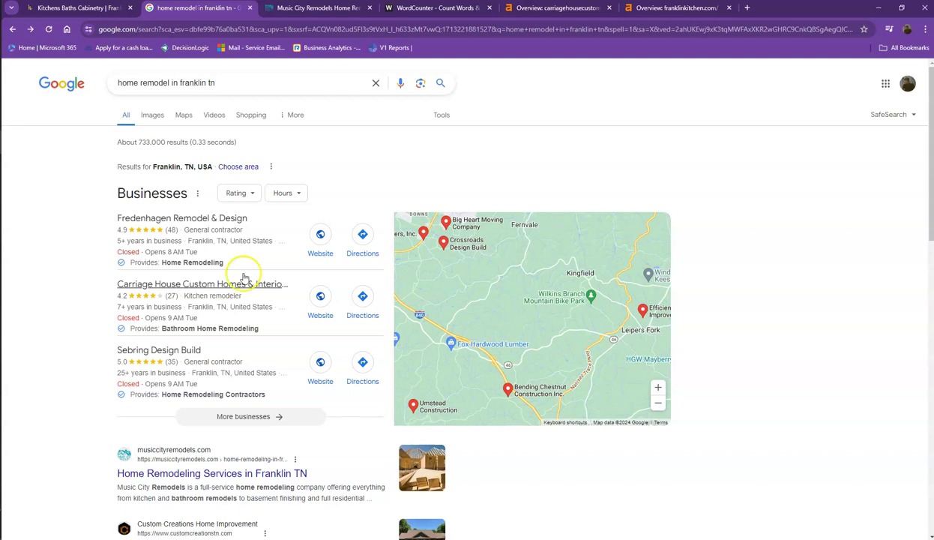
scroll(254, 254, down, 5)
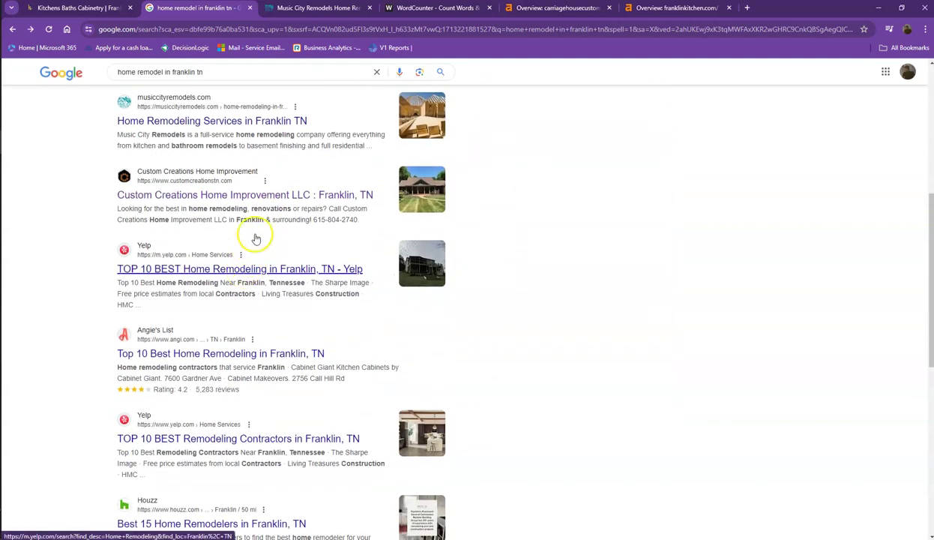
scroll(173, 133, down, 4)
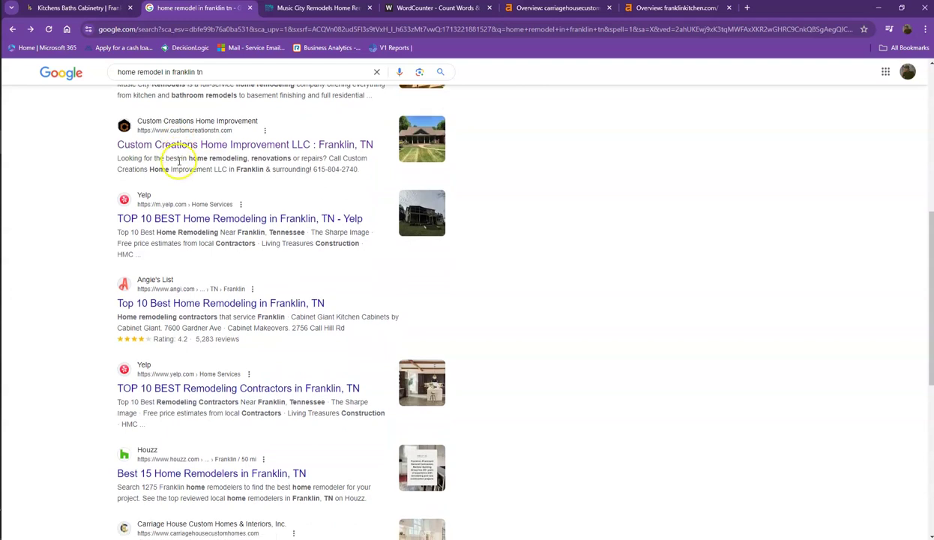
scroll(180, 196, down, 4)
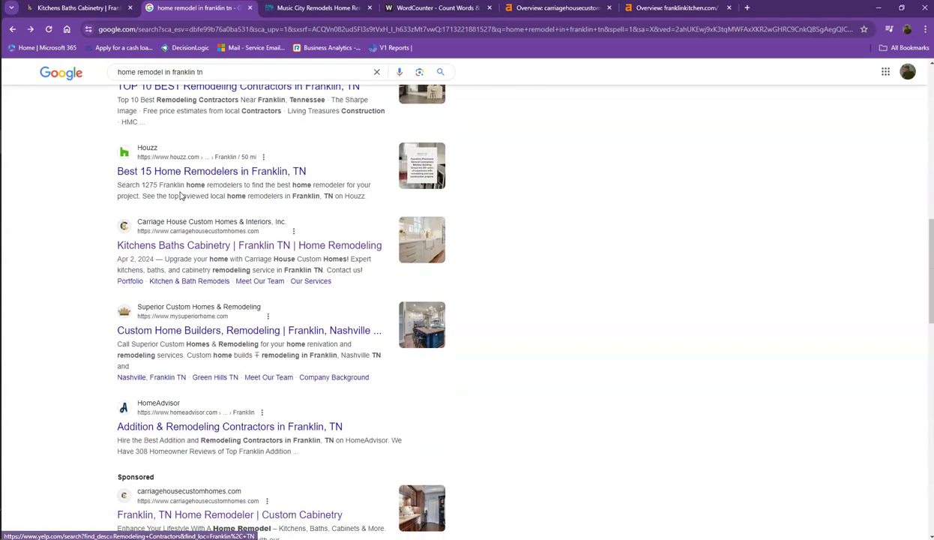
scroll(191, 194, up, 8)
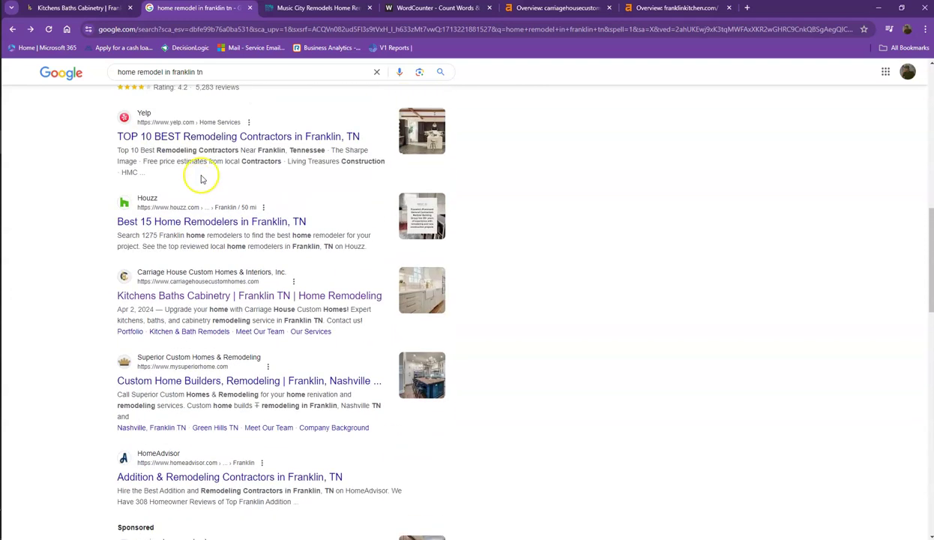
scroll(180, 219, up, 2)
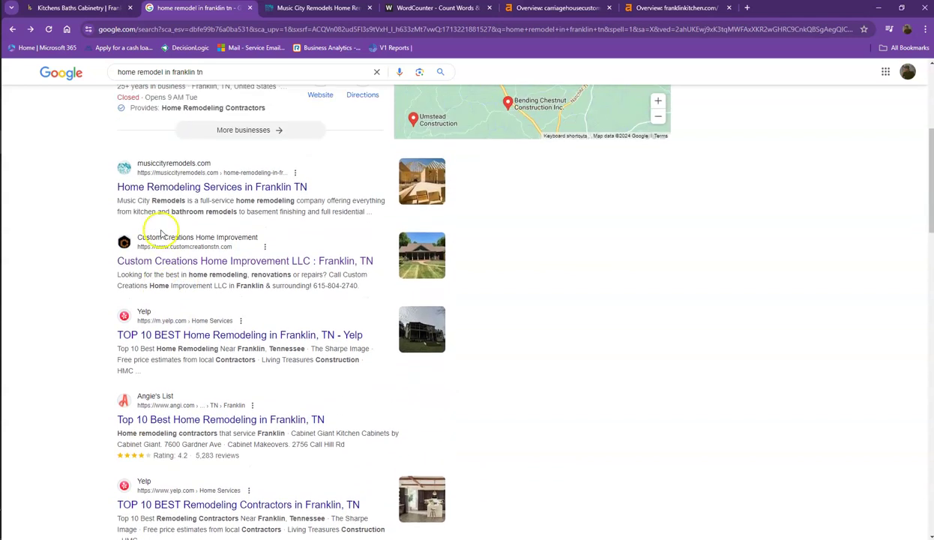
scroll(119, 245, down, 1)
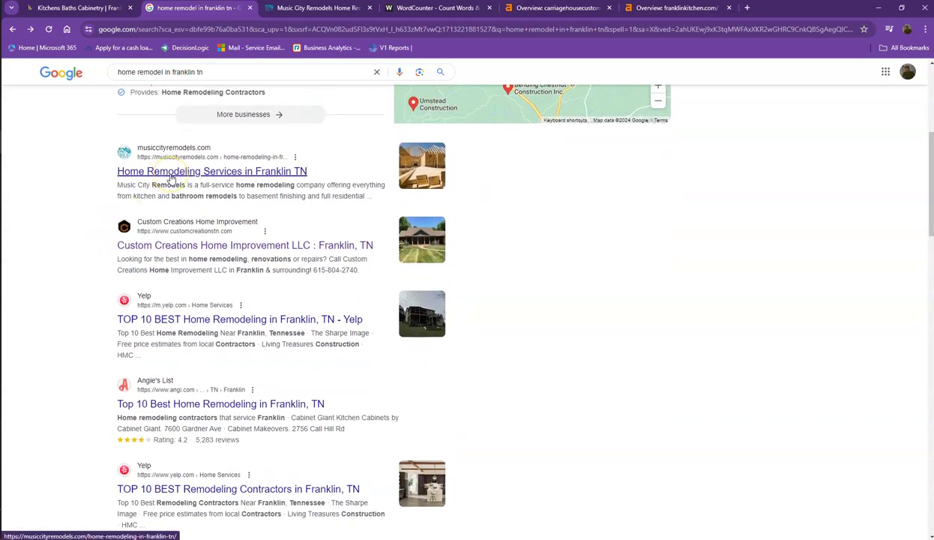
Step: Skim the Music City Remodels homepage, then copy all its text into WordCounter to get the word count
click(299, 9)
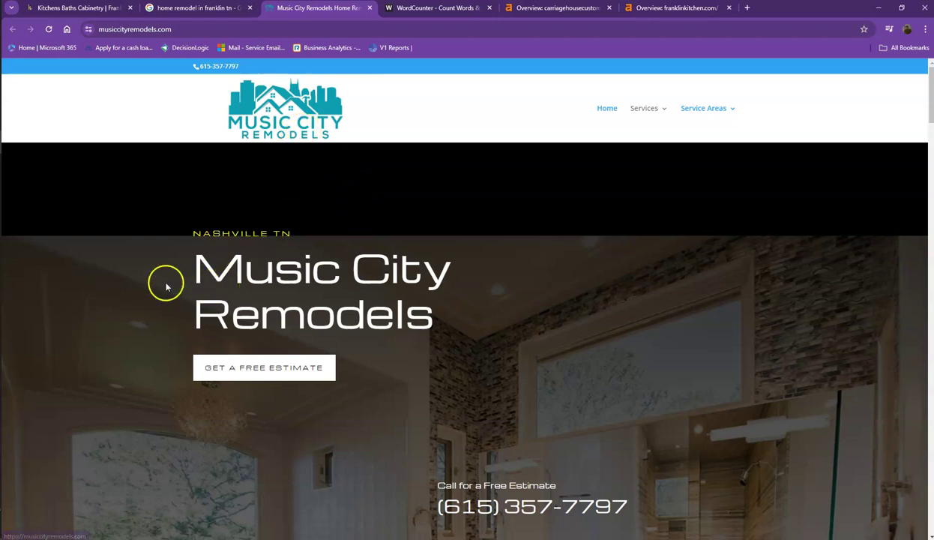
scroll(158, 281, down, 5)
scroll(136, 268, down, 10)
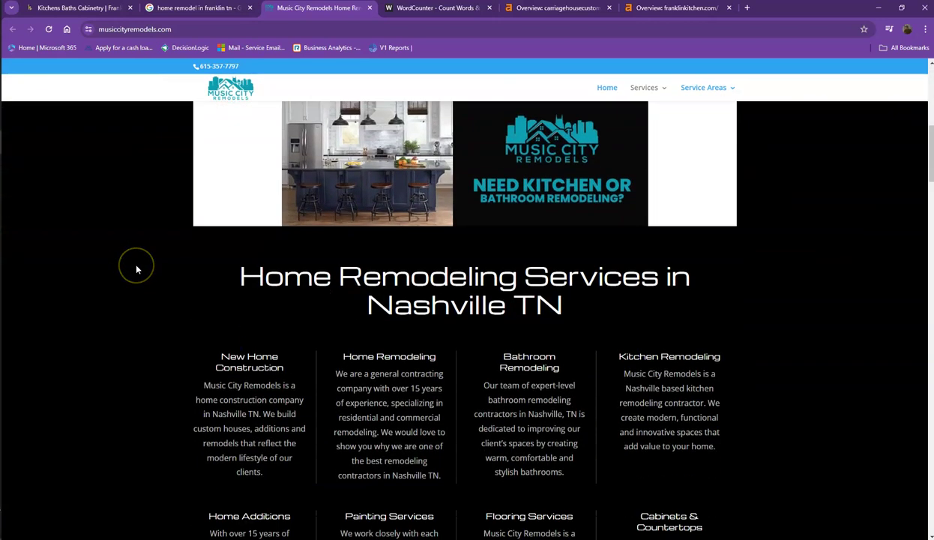
scroll(135, 269, down, 5)
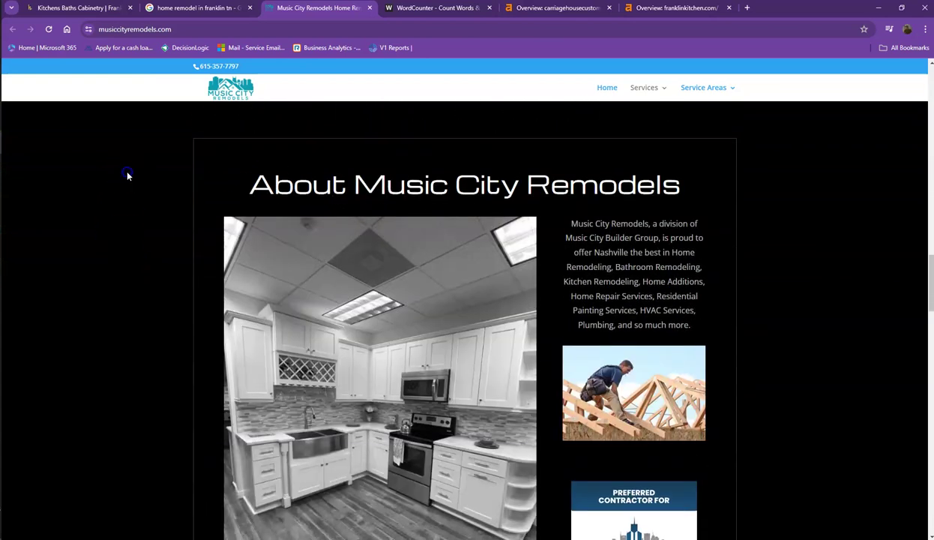
key(ctrl+a)
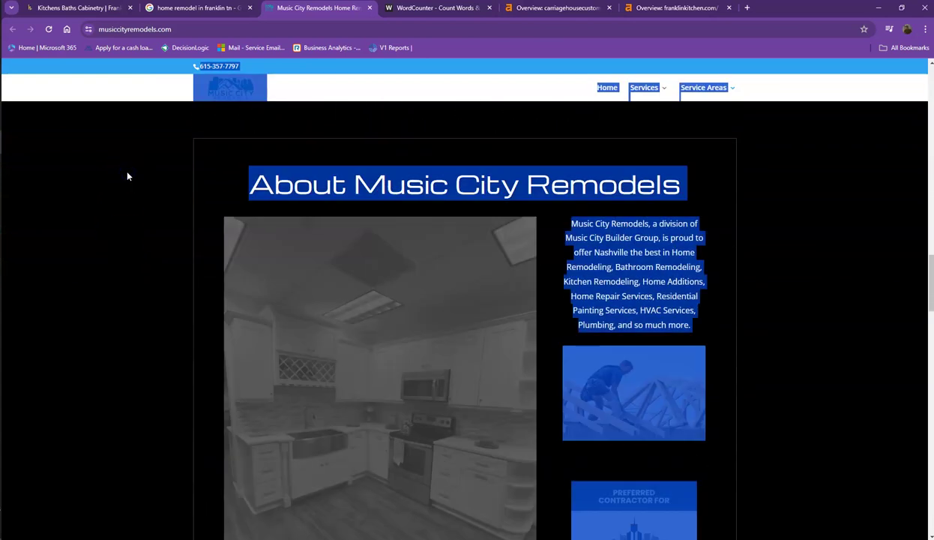
click(427, 9)
click(328, 209)
key(ctrl+v)
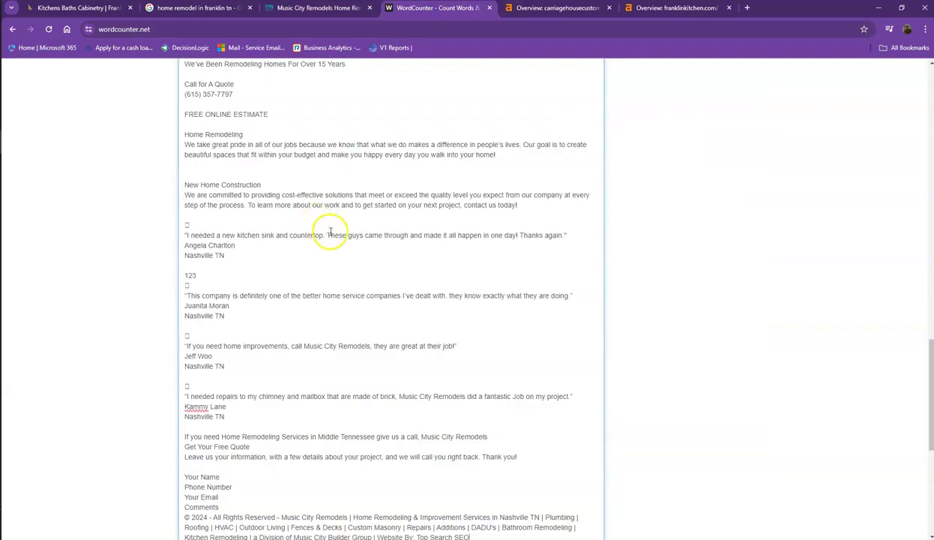
scroll(332, 231, up, 10)
scroll(332, 231, up, 4)
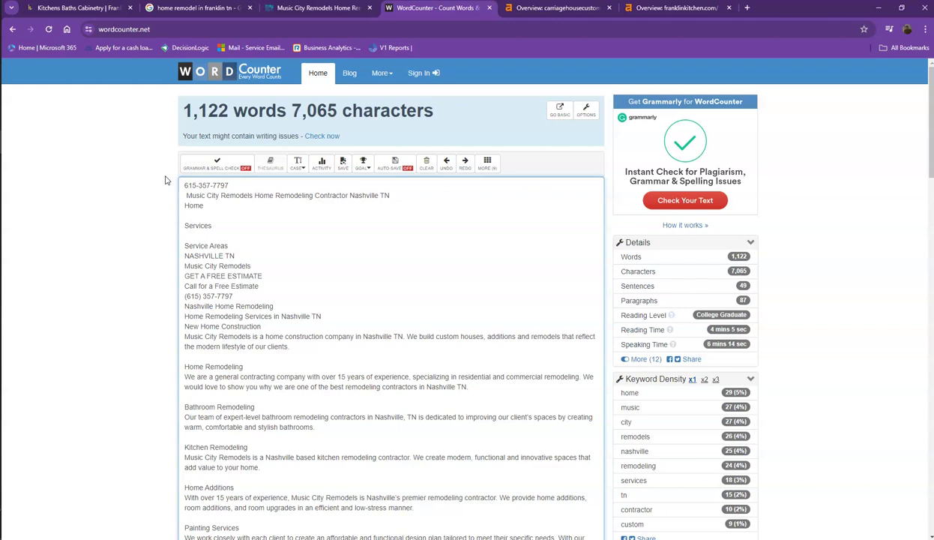
Step: Compare the Ahrefs backlink and organic search metrics of carriagehousecustomhomes.com with those of franklinkitchen.com
click(523, 9)
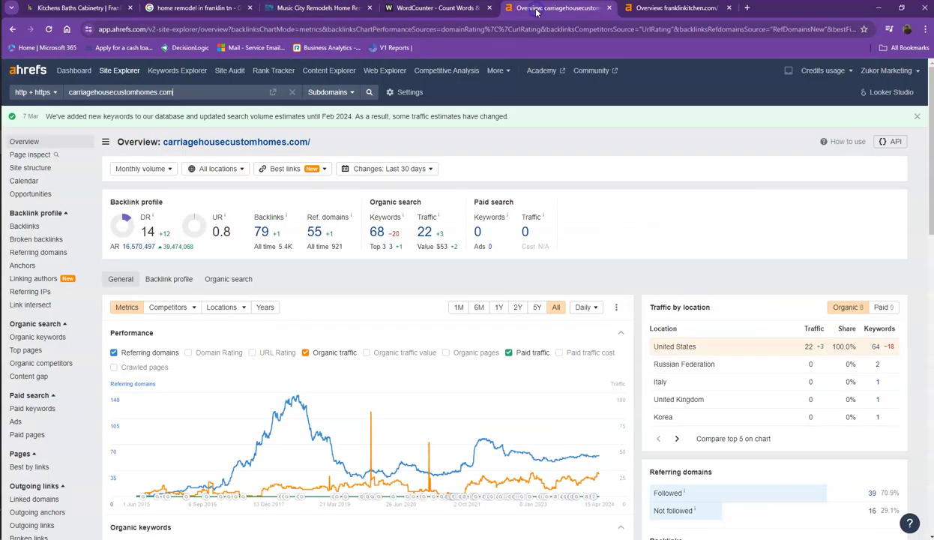
click(262, 234)
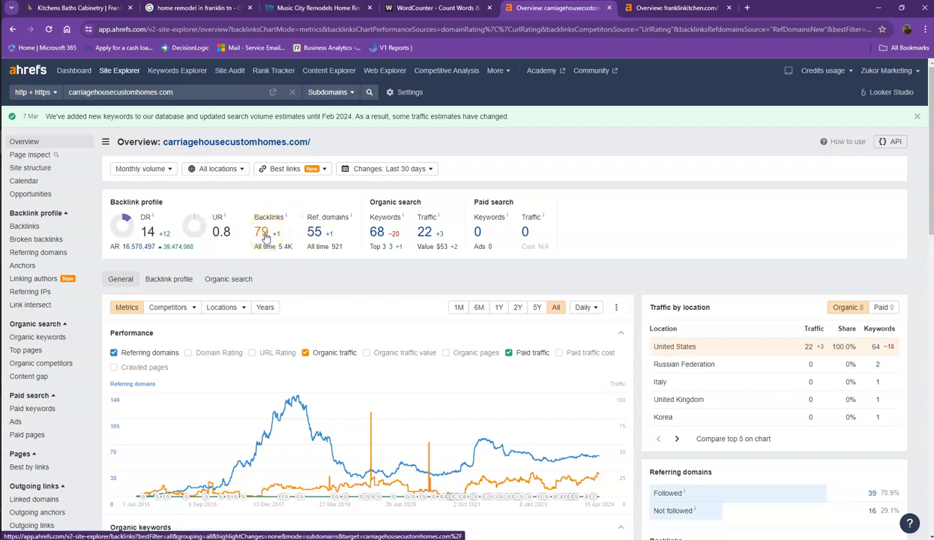
click(664, 9)
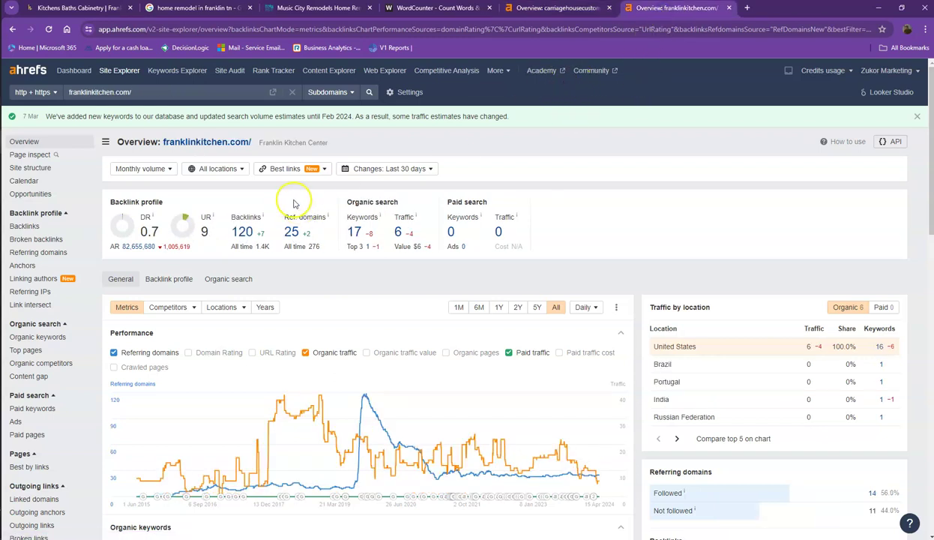
click(554, 7)
click(652, 7)
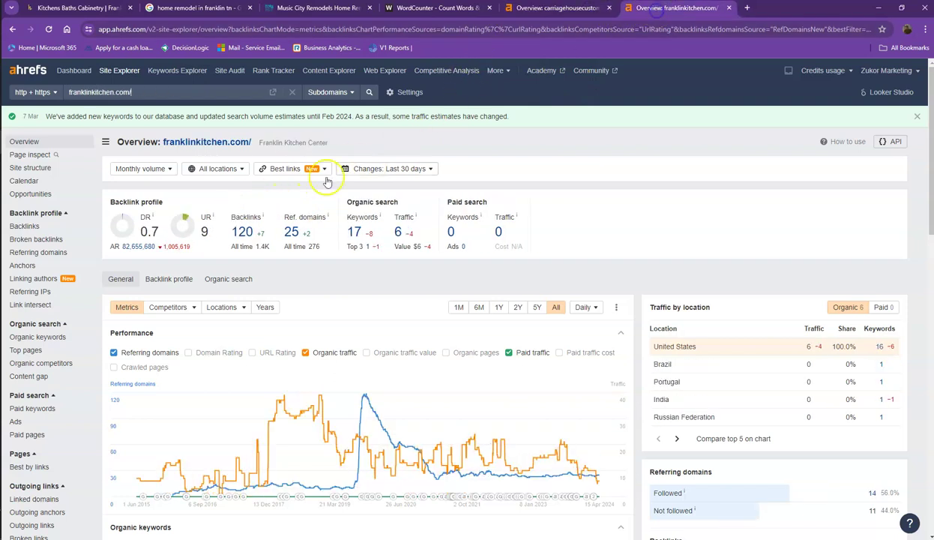
click(558, 9)
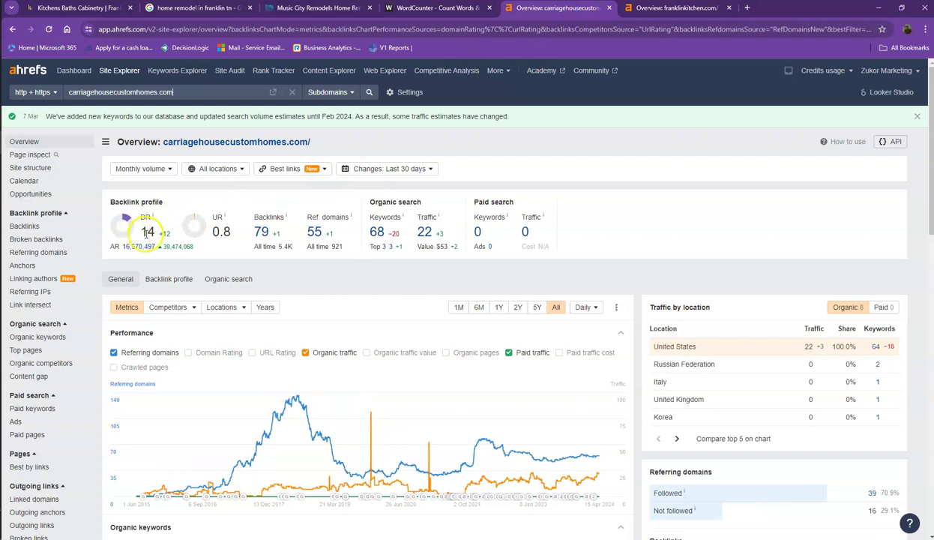
click(663, 9)
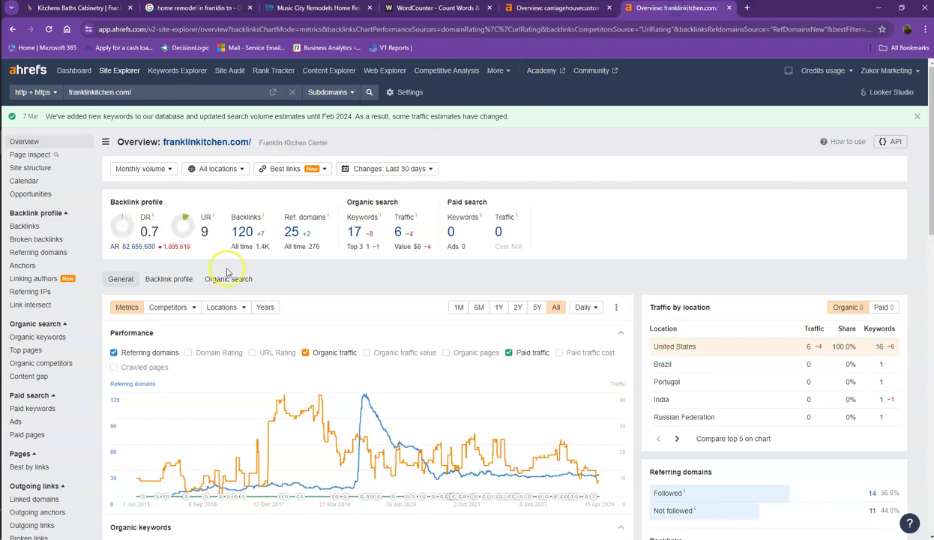
click(558, 9)
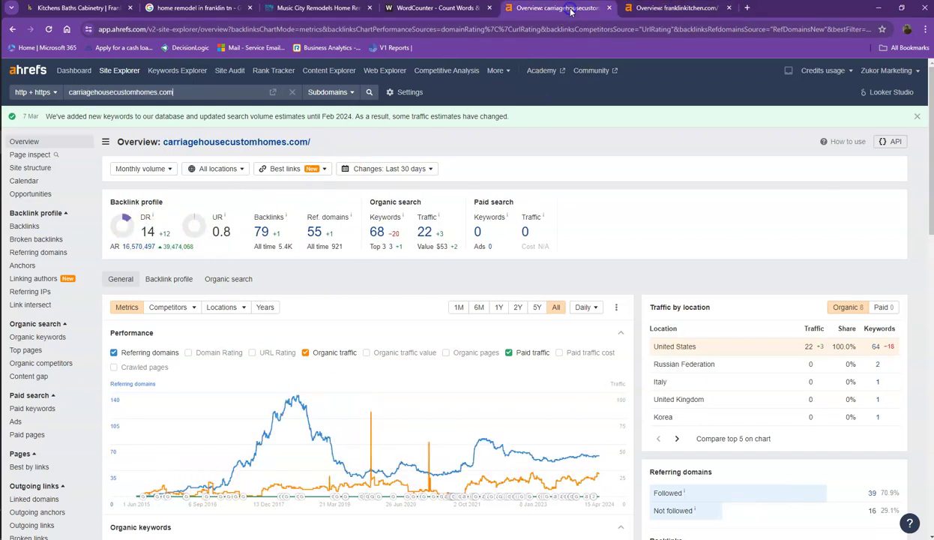
click(660, 9)
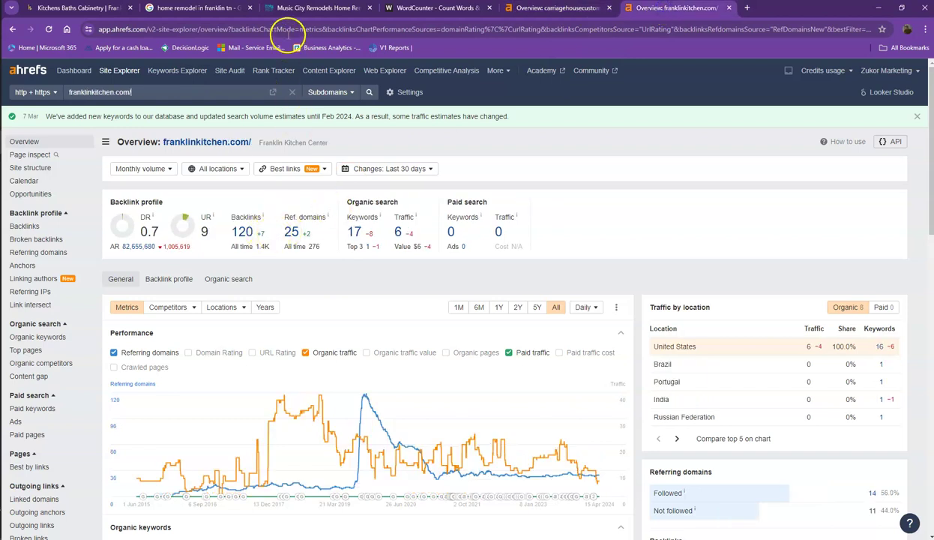
Step: Copy the Music City Remodels site address and run it in Ahrefs Site Explorer in place of franklinkitchen.com
click(330, 9)
click(365, 30)
key(ctrl+c)
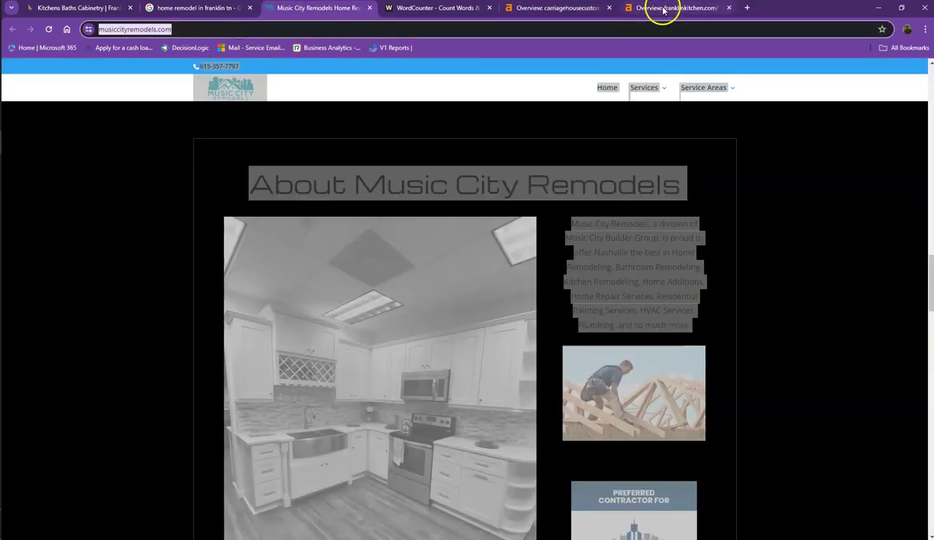
click(663, 10)
click(192, 92)
key(ctrl+v)
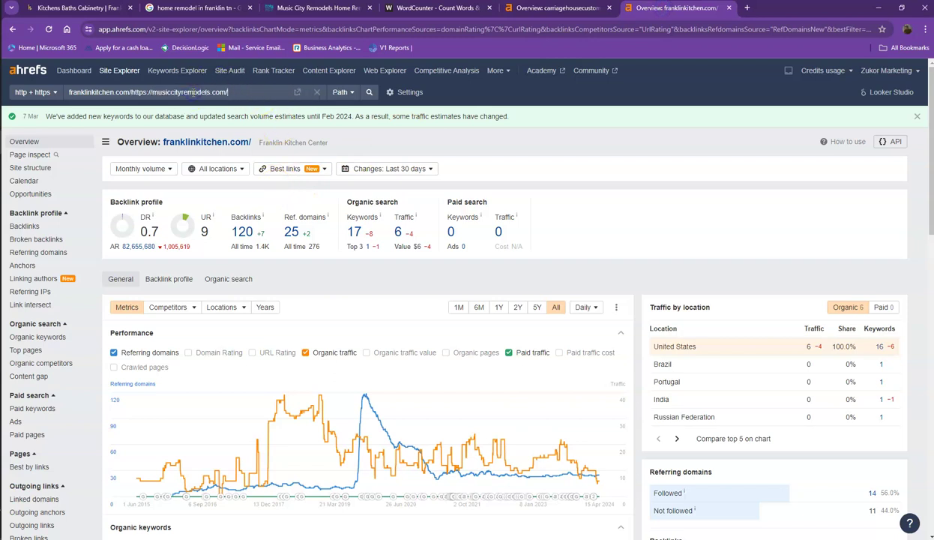
key(Return)
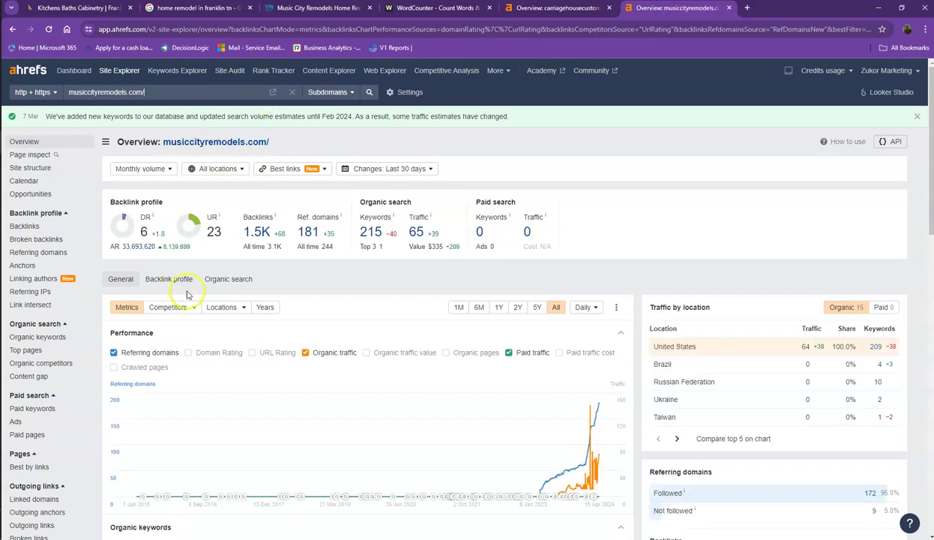
Step: Compare the domain rating, backlinks, referring domains and organic traffic of Carriage House and Music City Remodels
click(539, 9)
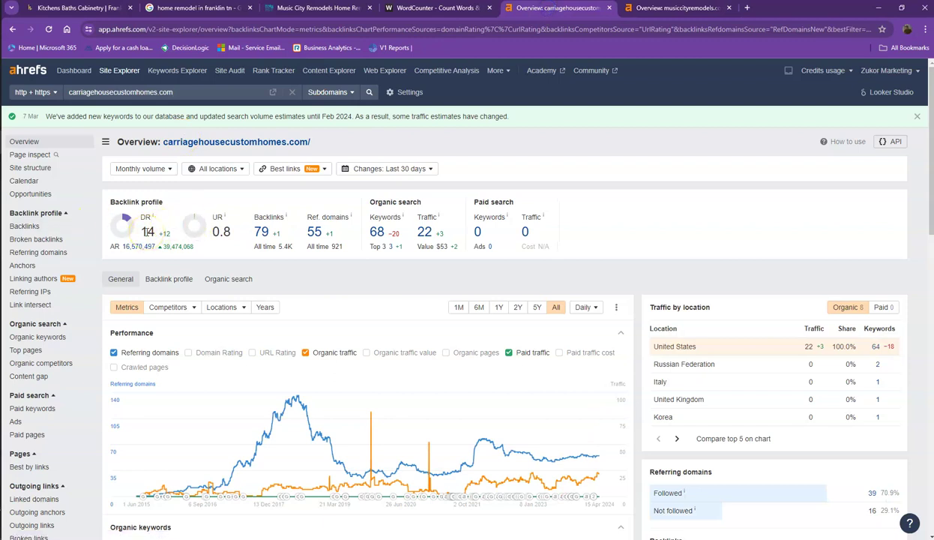
click(664, 9)
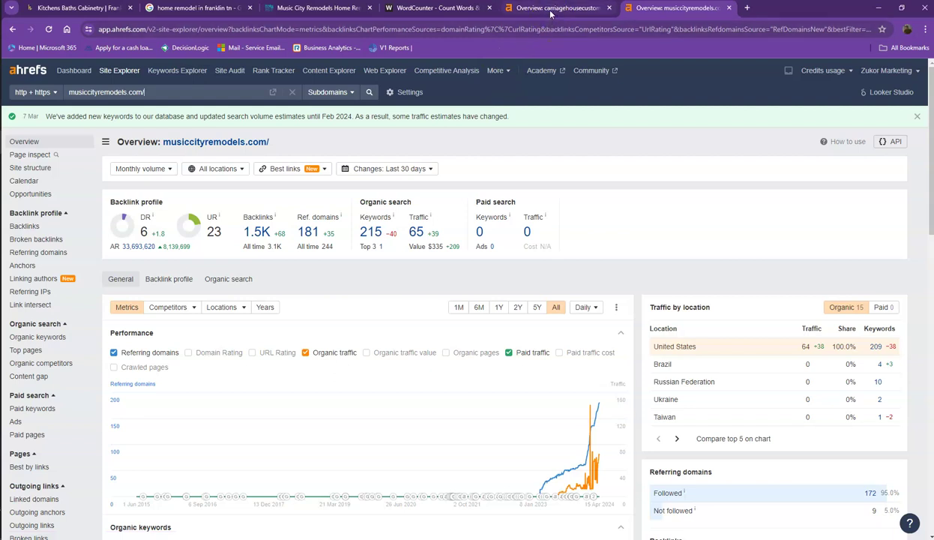
click(551, 9)
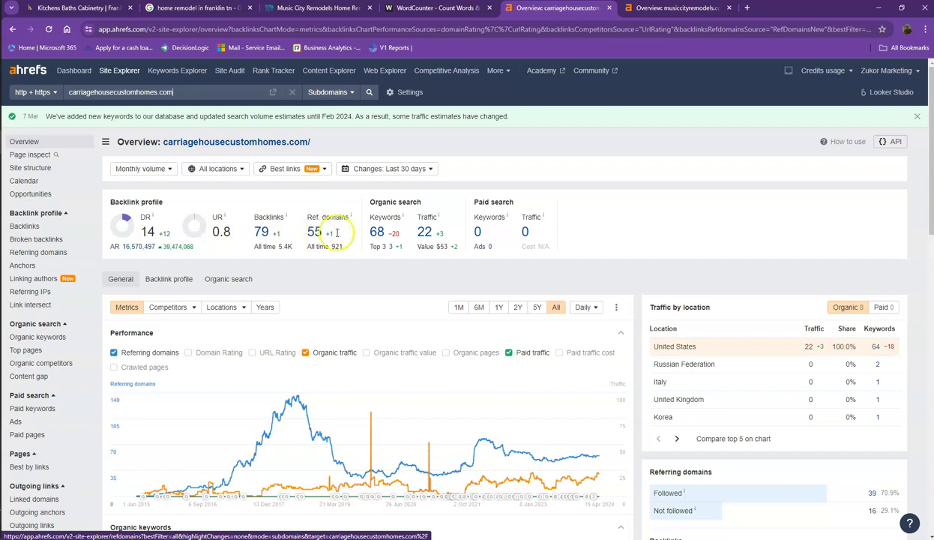
Step: Open the referring domains and organic keywords reports for musiccityremodels.com in separate new browser tabs
click(663, 8)
right_click(315, 234)
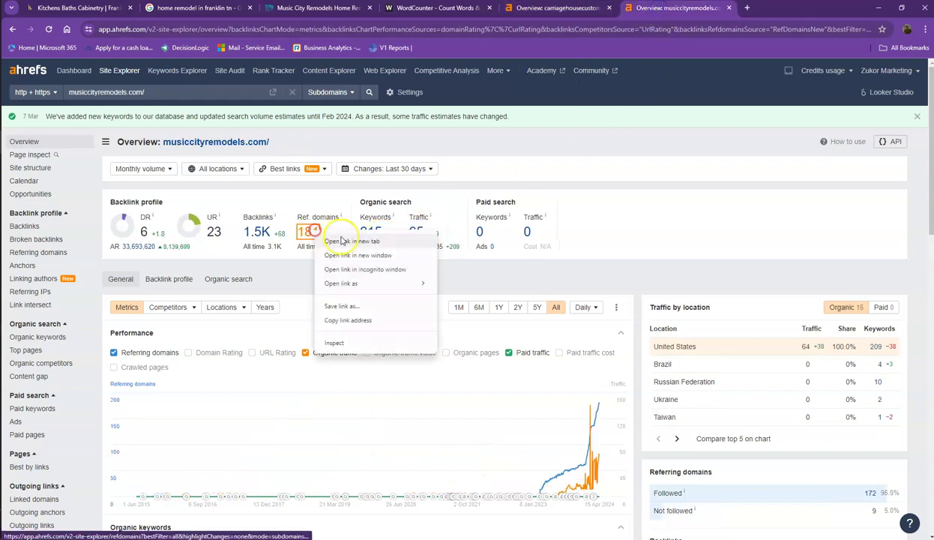
click(344, 243)
right_click(371, 233)
click(403, 244)
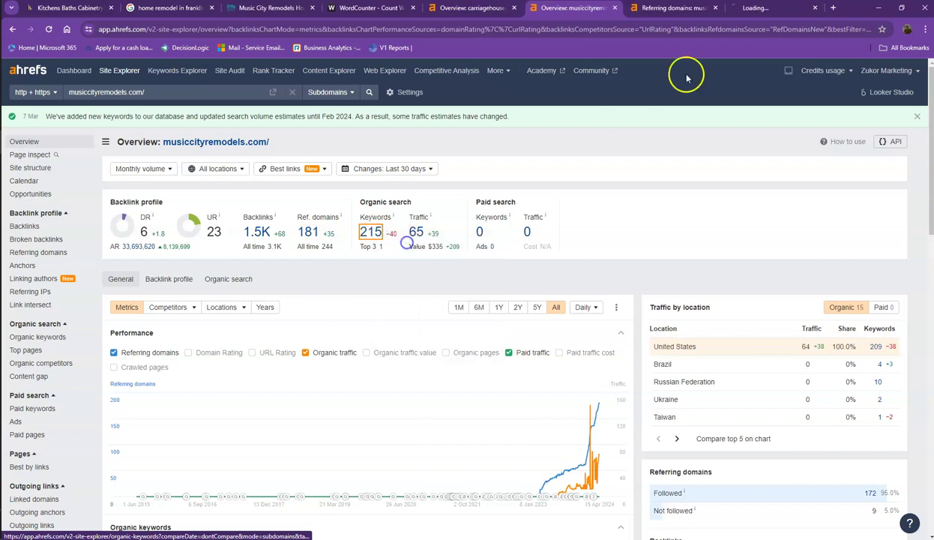
Step: Examine the referring domains linking to musiccityremodels.com across the first three result pages
click(672, 9)
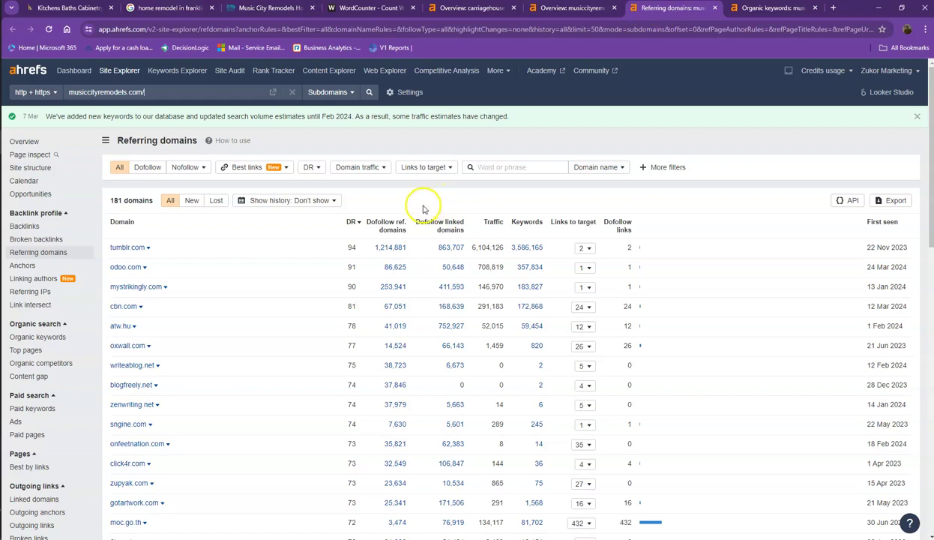
scroll(262, 291, down, 2)
scroll(261, 292, down, 10)
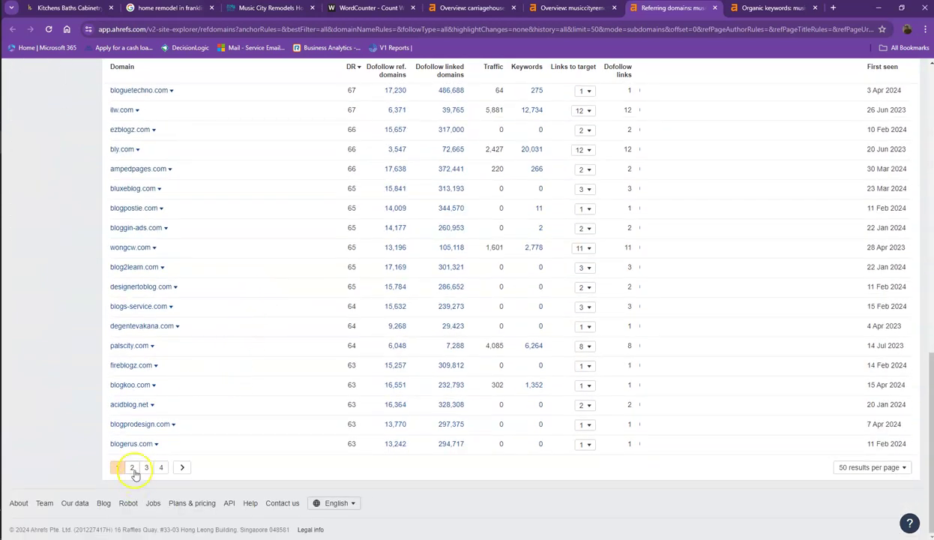
click(132, 467)
scroll(336, 369, down, 8)
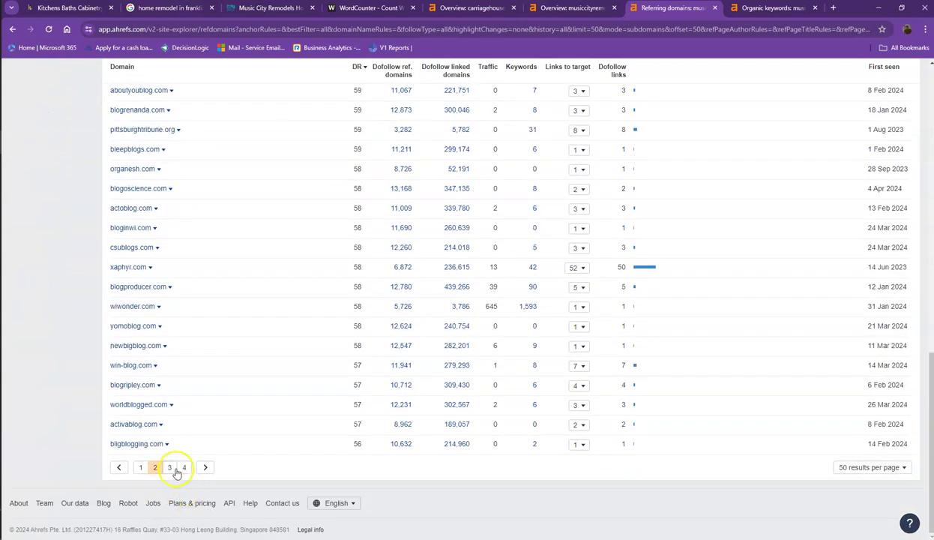
click(171, 467)
scroll(235, 440, up, 5)
scroll(401, 267, down, 7)
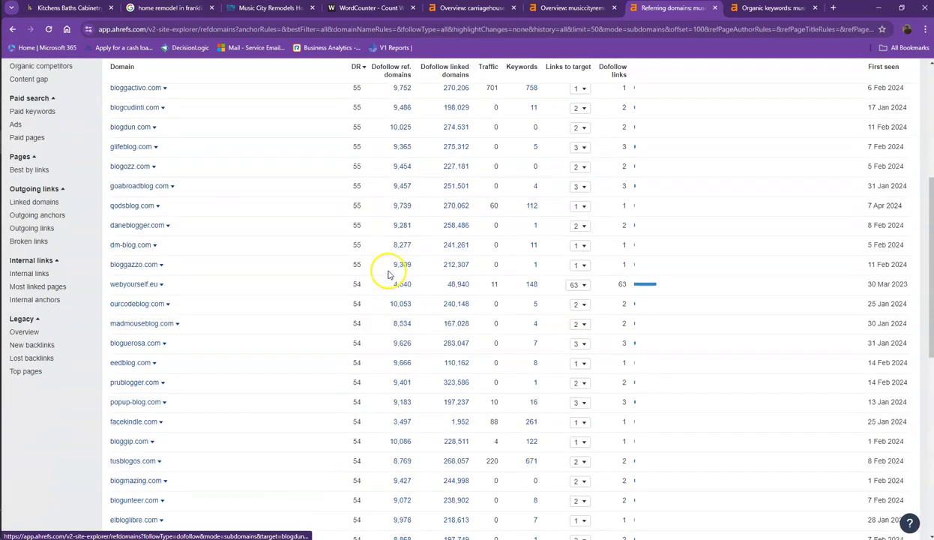
Step: Examine the organic keywords of musiccityremodels.com through page 4, highlighting the "hvac service nashville" keyword and its search volume
click(763, 7)
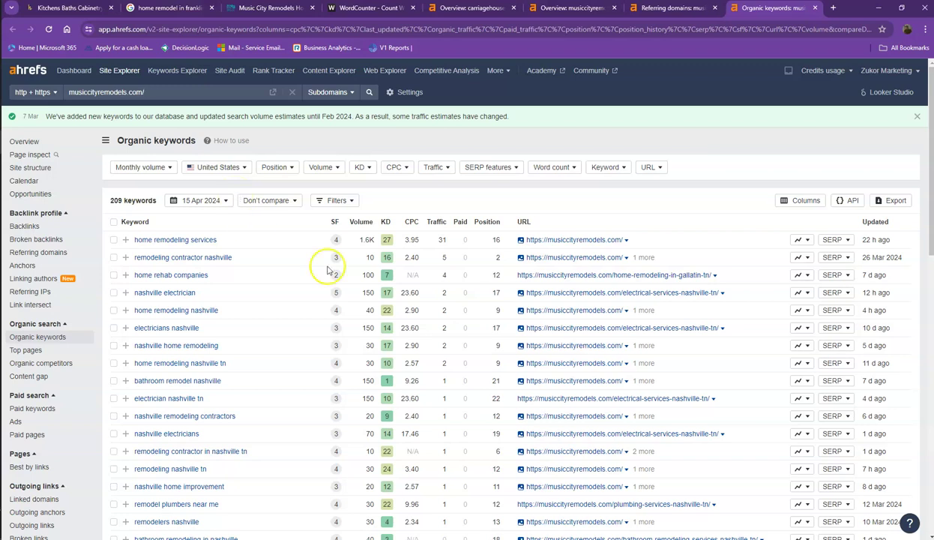
scroll(389, 253, down, 3)
scroll(381, 271, down, 10)
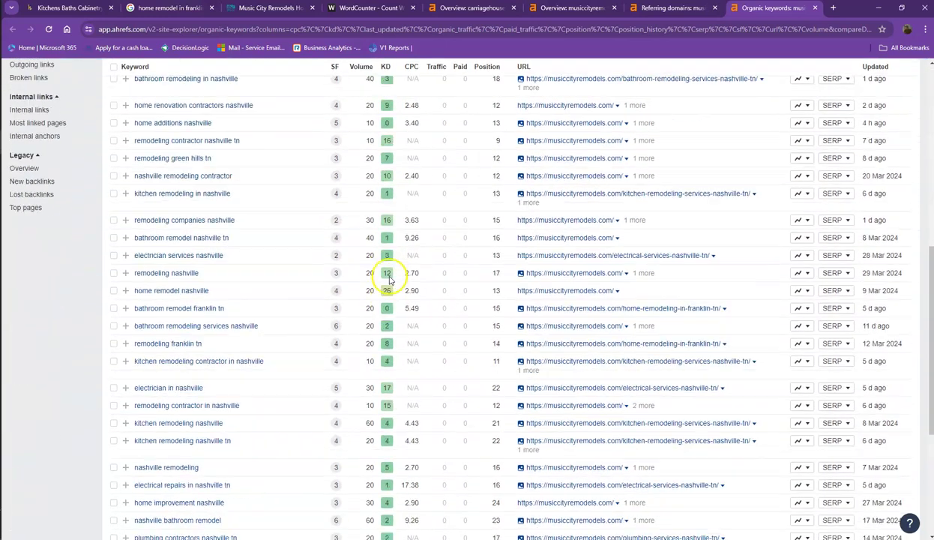
click(133, 468)
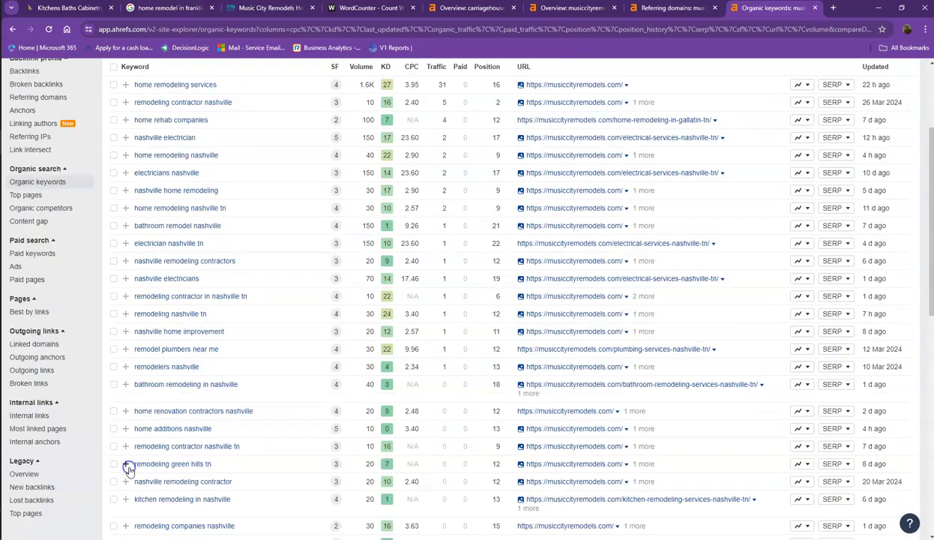
scroll(390, 283, down, 4)
scroll(391, 283, down, 5)
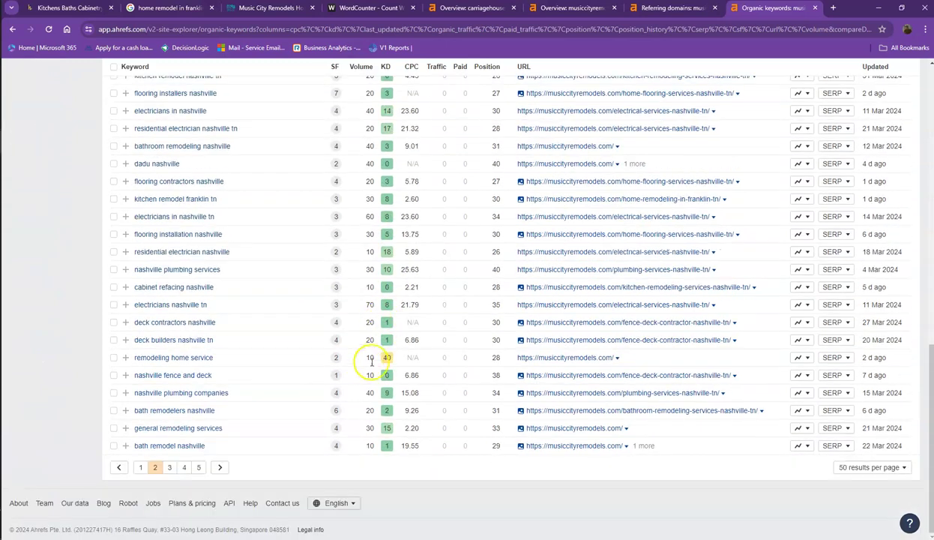
click(168, 469)
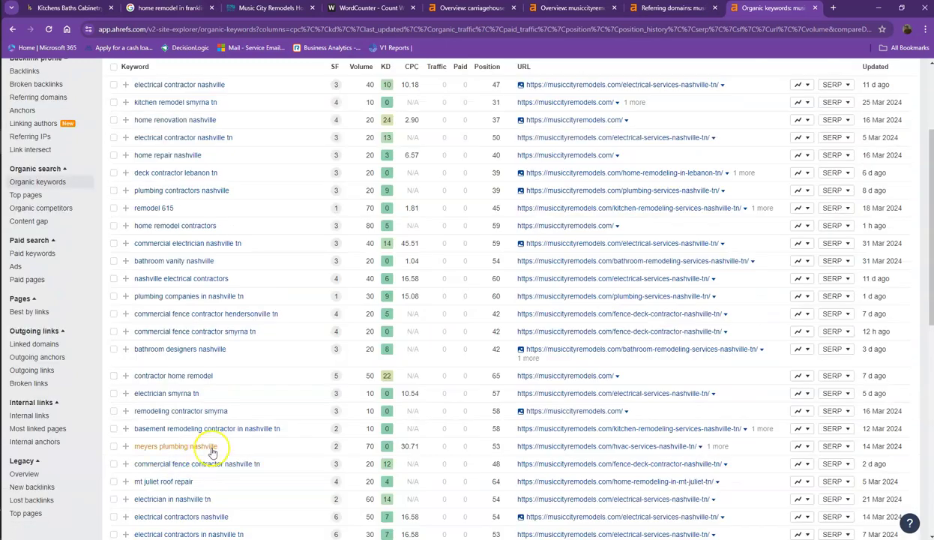
scroll(428, 323, down, 4)
scroll(417, 328, down, 3)
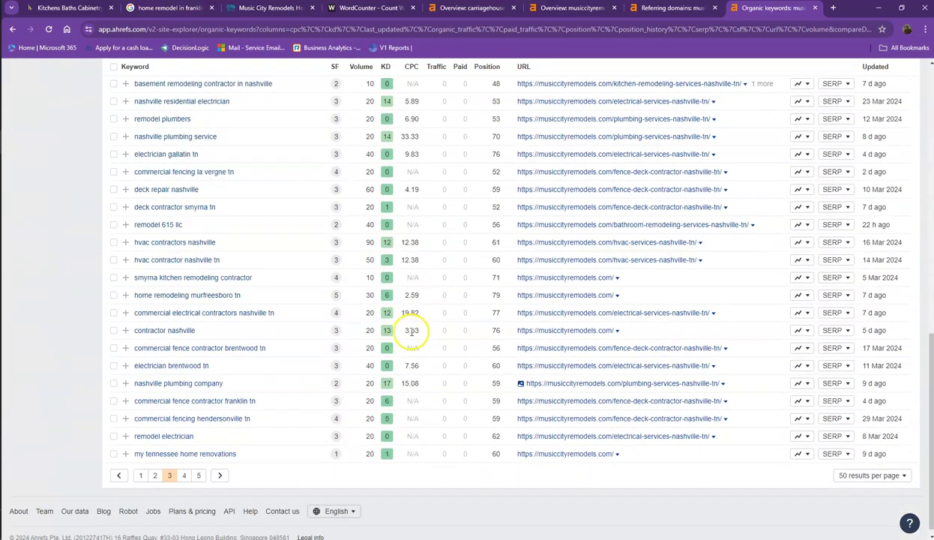
click(188, 471)
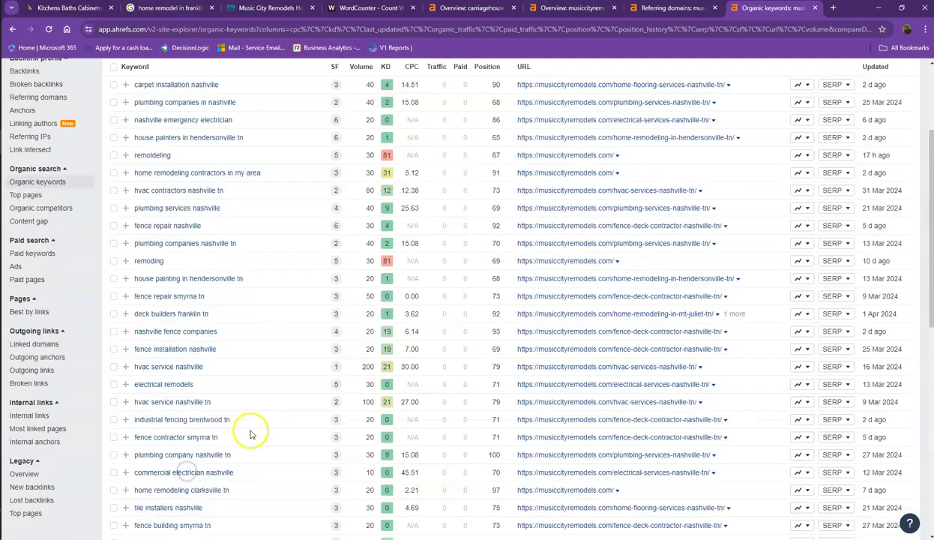
scroll(405, 296, down, 3)
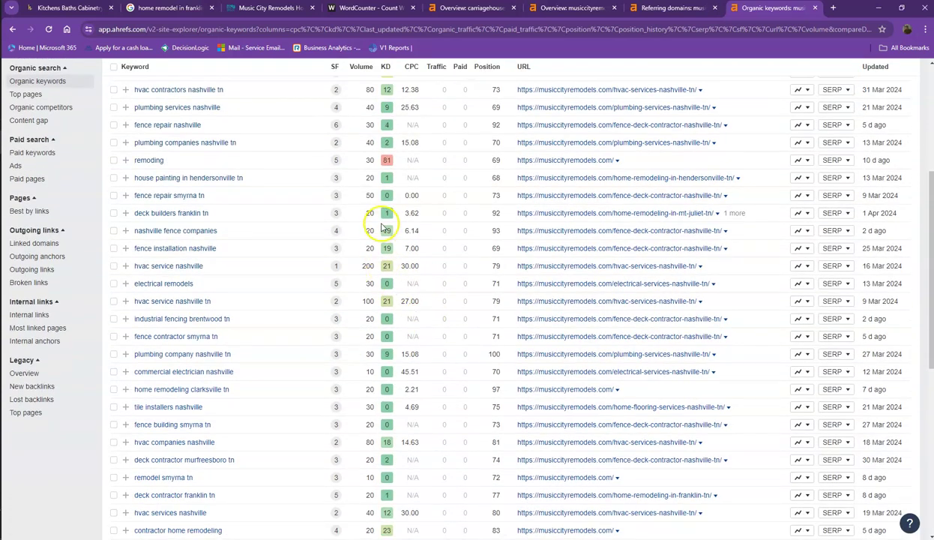
drag(374, 265, 126, 269)
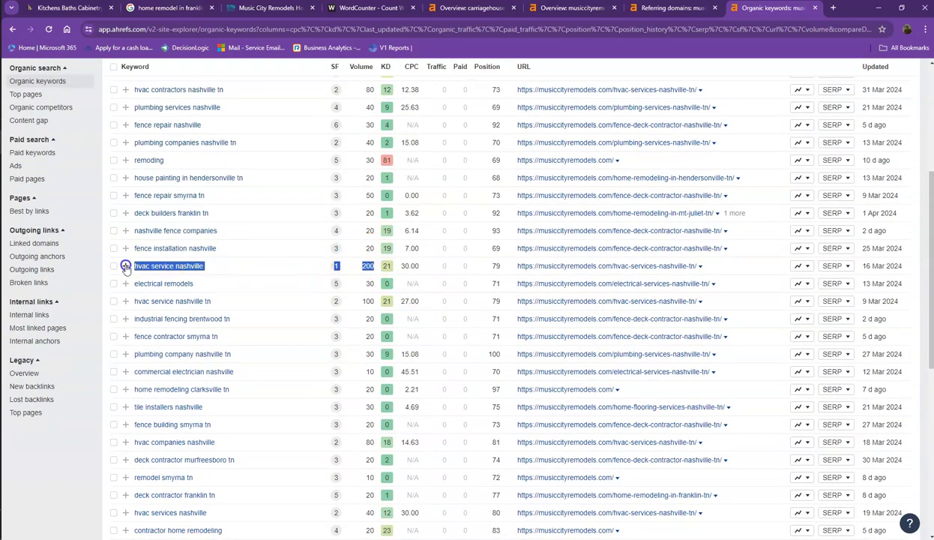
Step: Clear the keyword highlight and close the organic keywords and referring domains reports for musiccityremodels.com
click(309, 266)
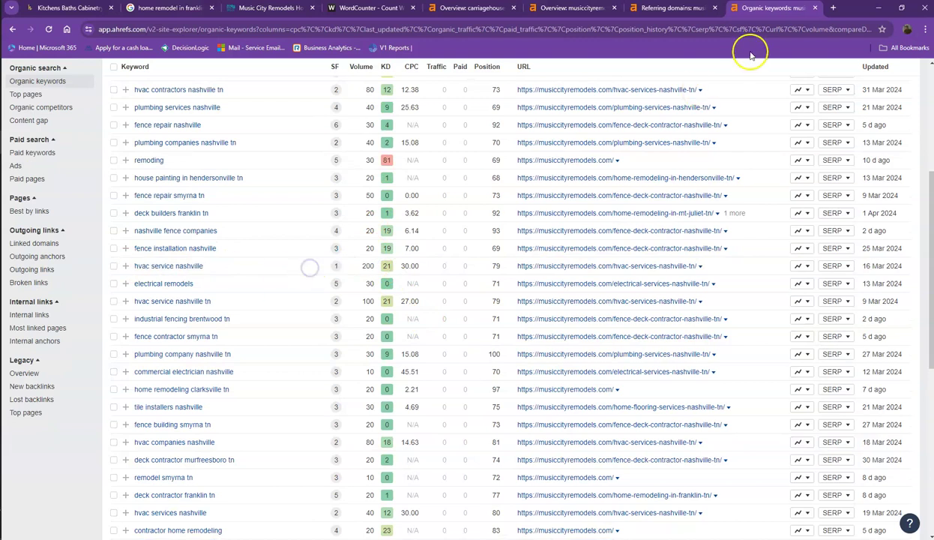
click(715, 8)
click(715, 7)
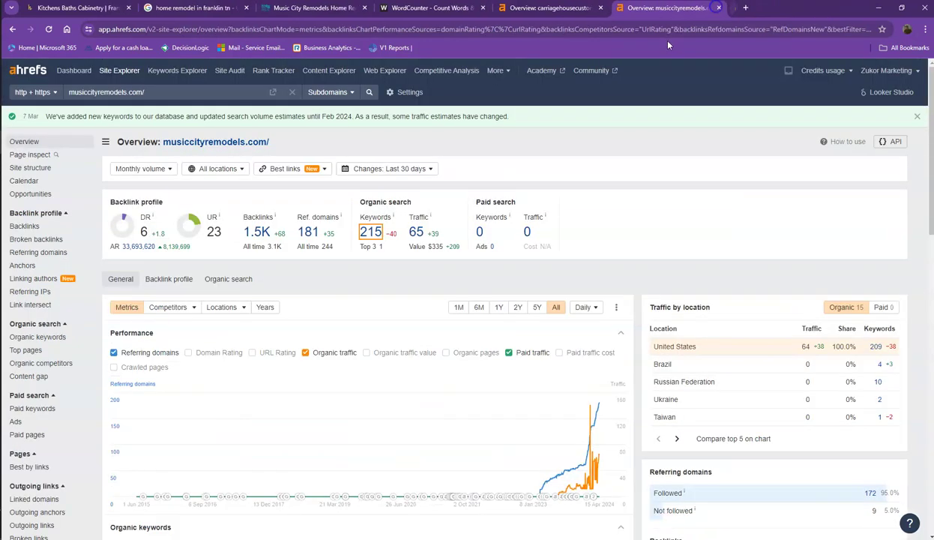
Step: Return to the Carriage House homepage and review its welcome heading and introductory paragraph
click(86, 8)
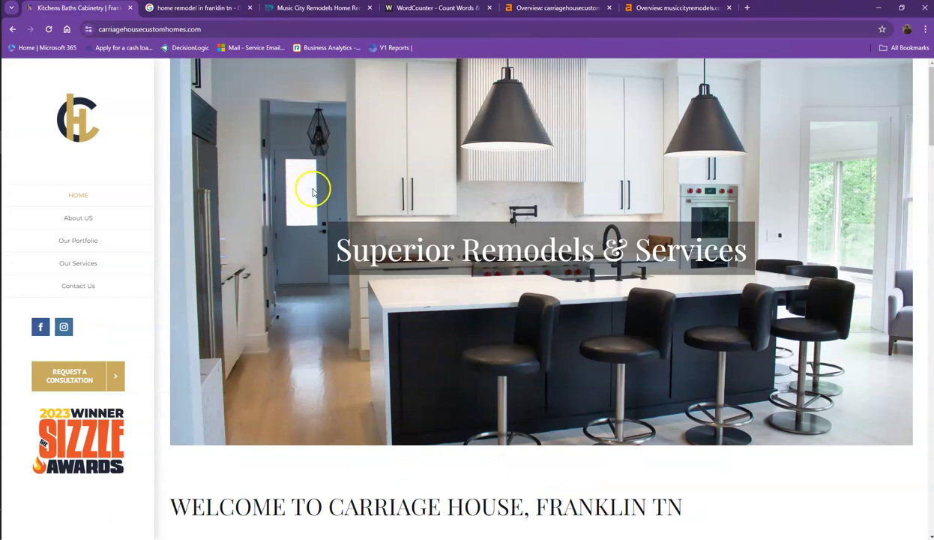
scroll(315, 192, down, 5)
scroll(320, 212, down, 1)
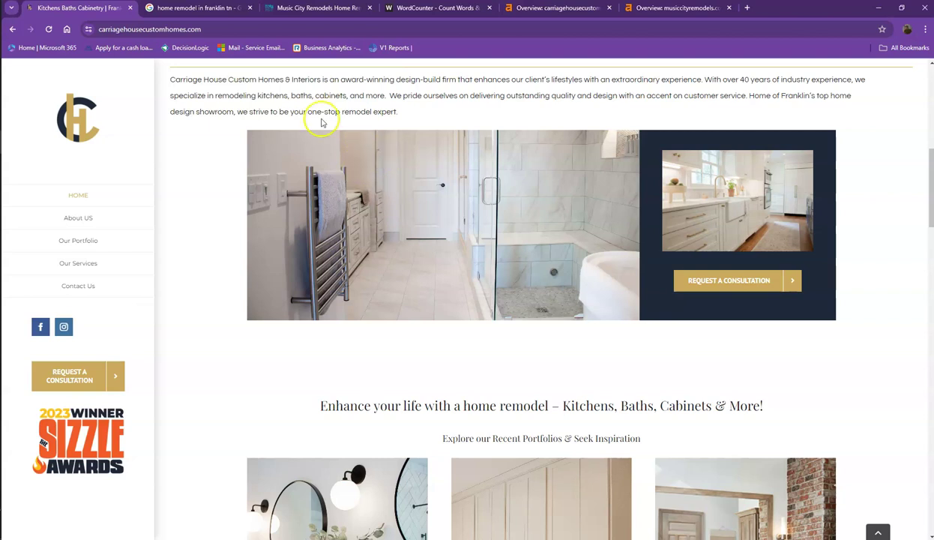
scroll(311, 109, up, 2)
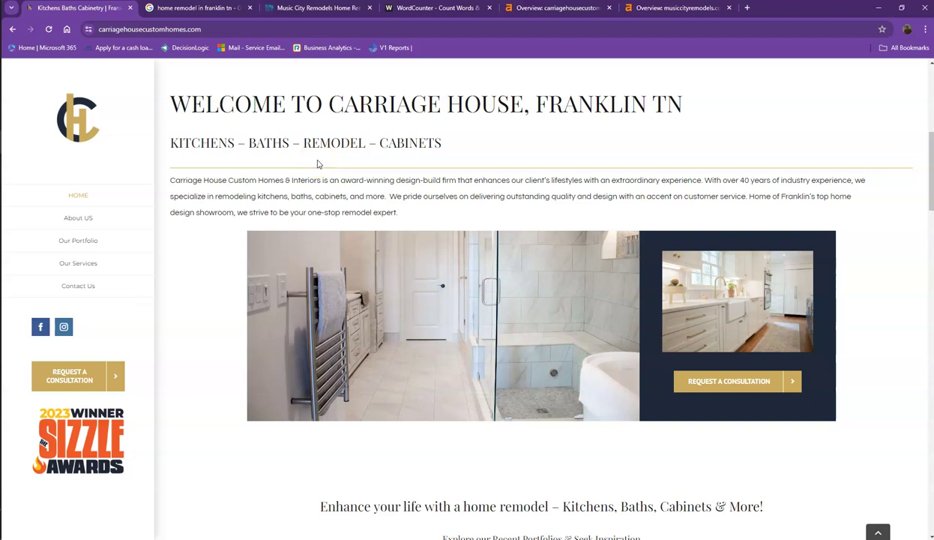
Step: Review the Google results for "home remodel in franklin tn", highlighting the Yelp, Angie's List and Houzz listings and checking the Businesses section
click(212, 9)
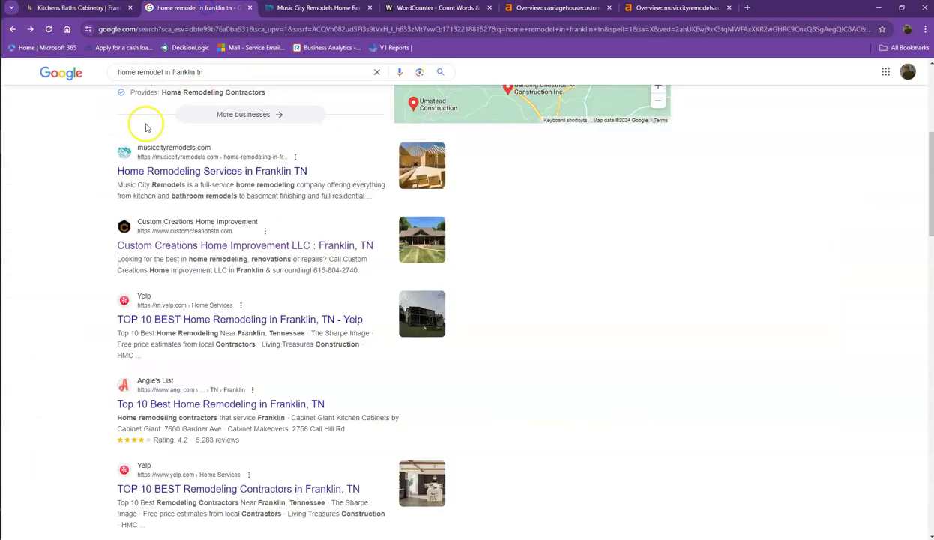
scroll(96, 202, down, 2)
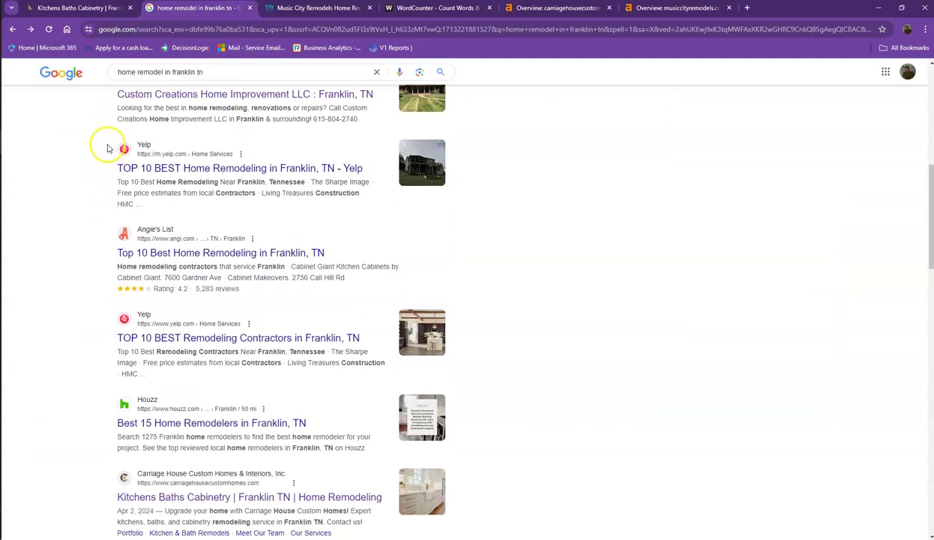
drag(108, 148, 386, 428)
click(67, 224)
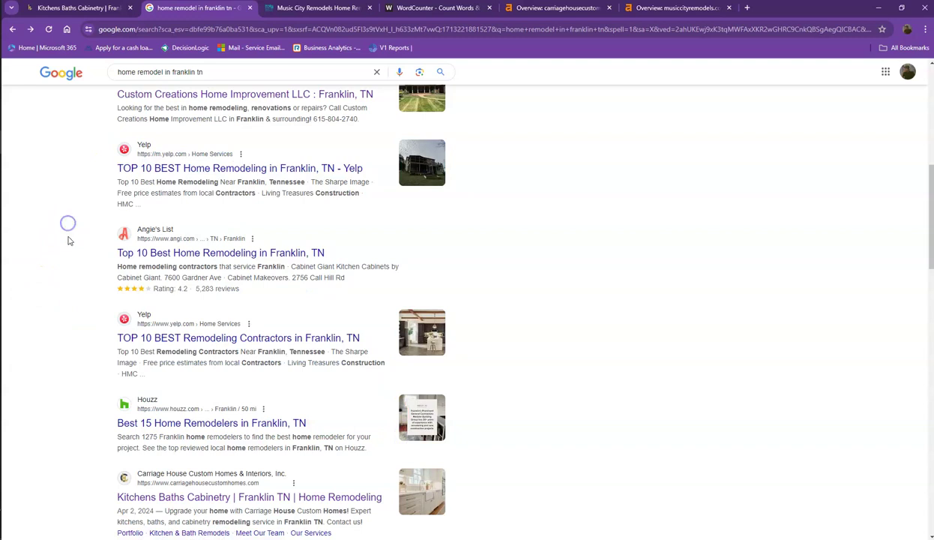
scroll(67, 239, up, 5)
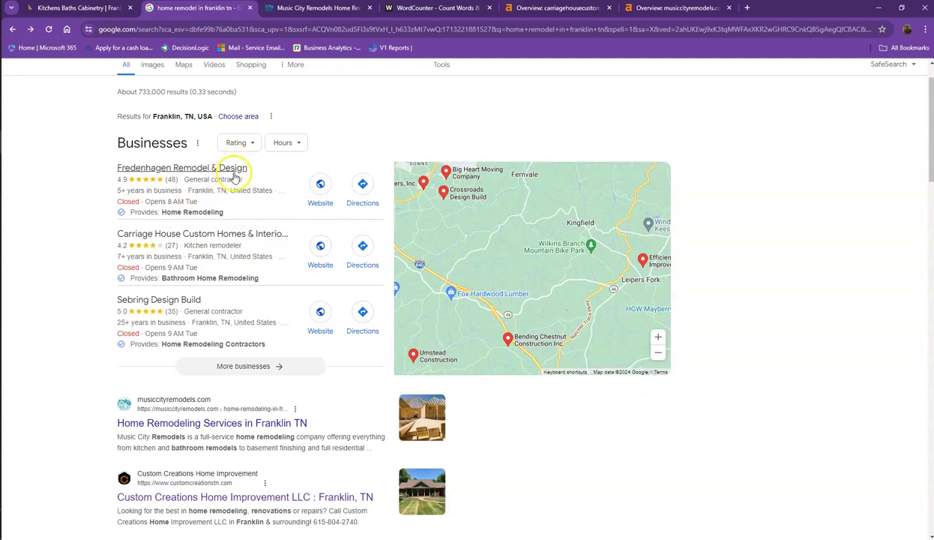
Step: Re-examine the Carriage House homepage's "Kitchens – Baths – Remodel – Cabinets" subheading, hero banner and welcome text
click(86, 8)
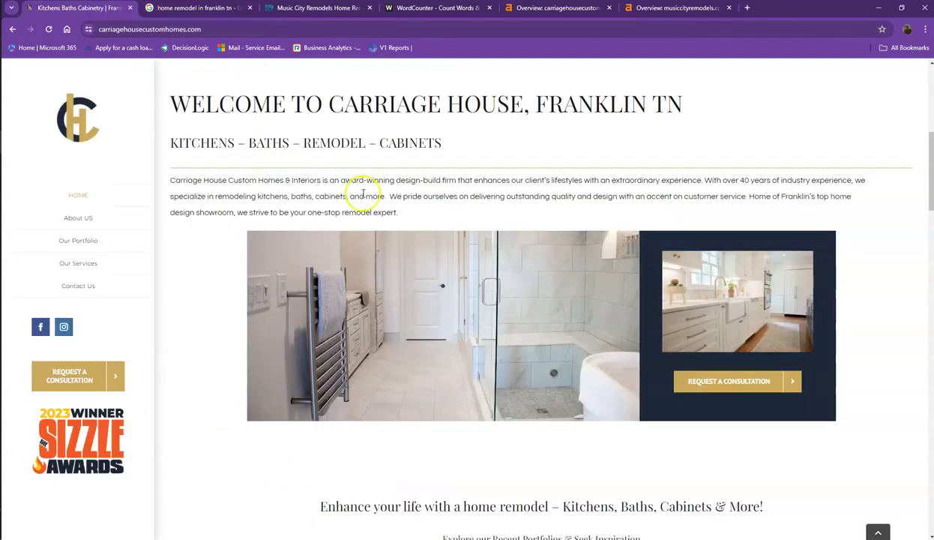
click(361, 145)
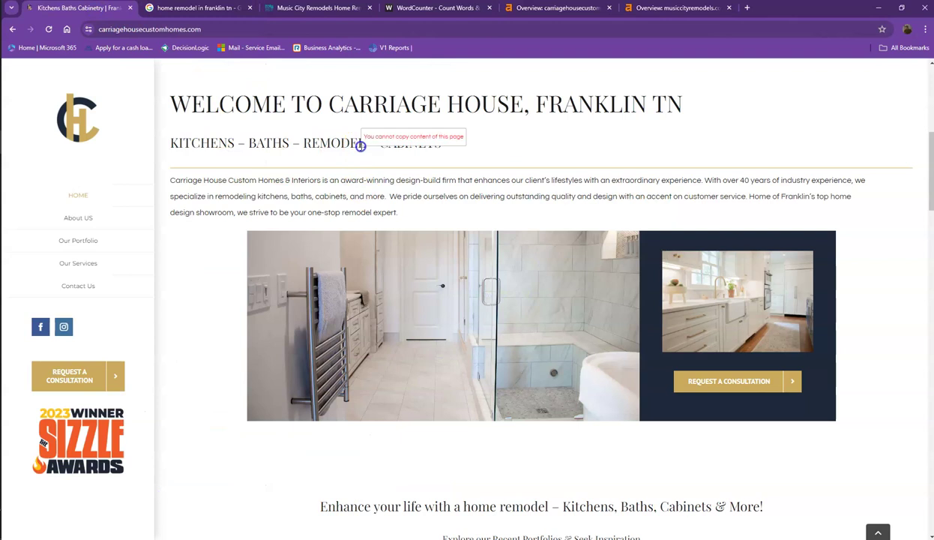
click(294, 142)
click(412, 159)
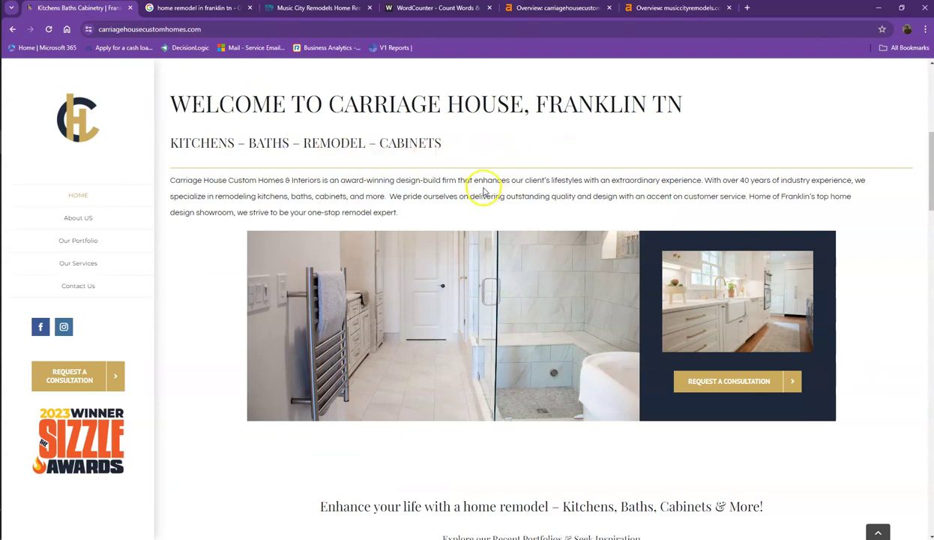
scroll(553, 192, up, 5)
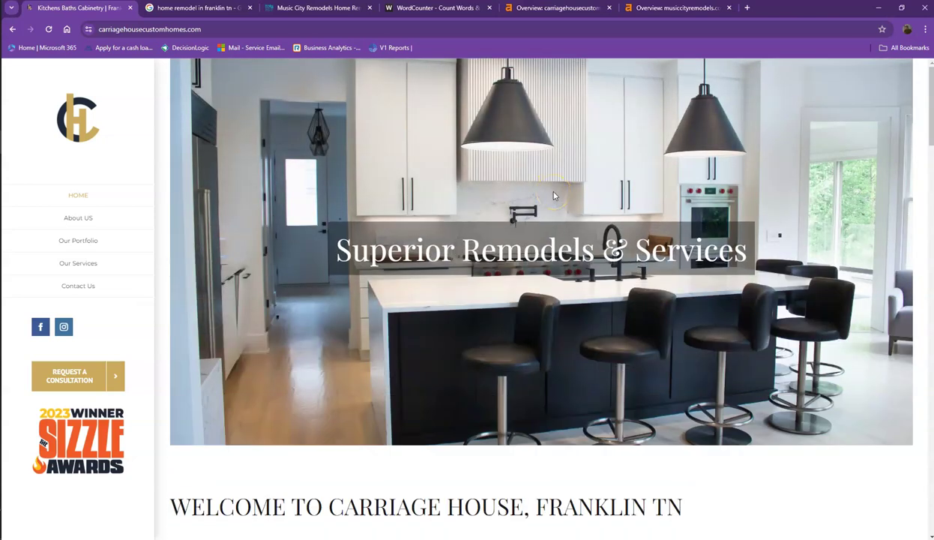
scroll(553, 195, down, 2)
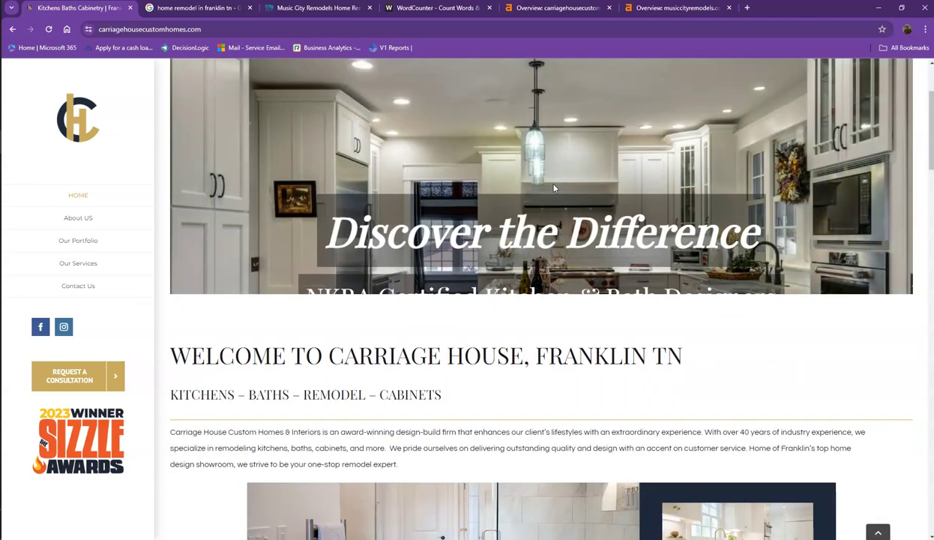
scroll(556, 185, down, 4)
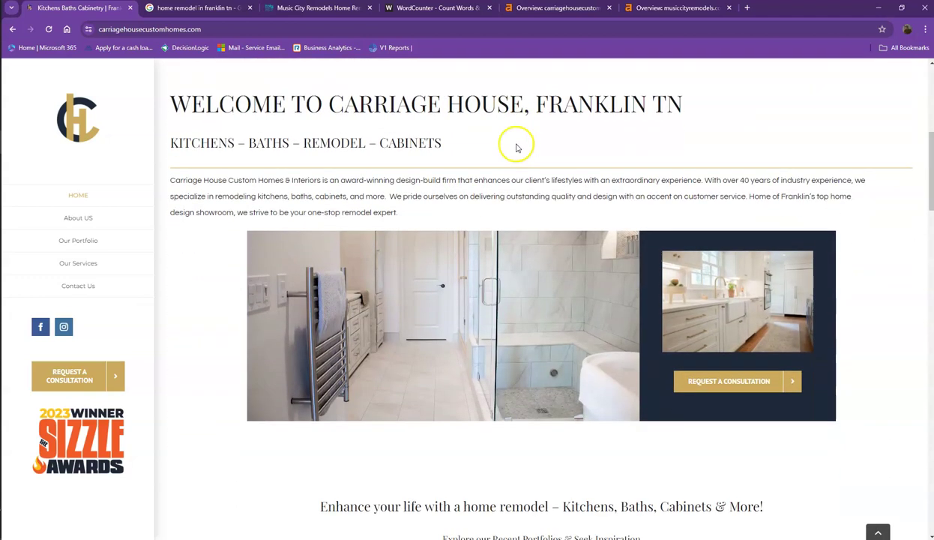